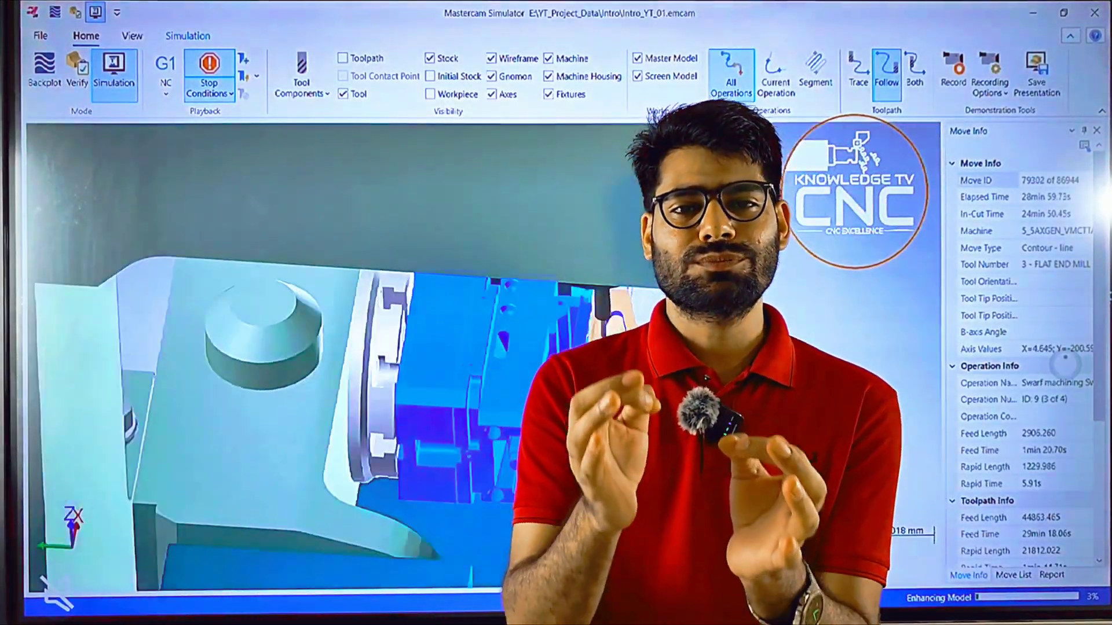
pyautogui.moveTo(579, 359); pyautogui.dragTo(498, 365, button='middle')
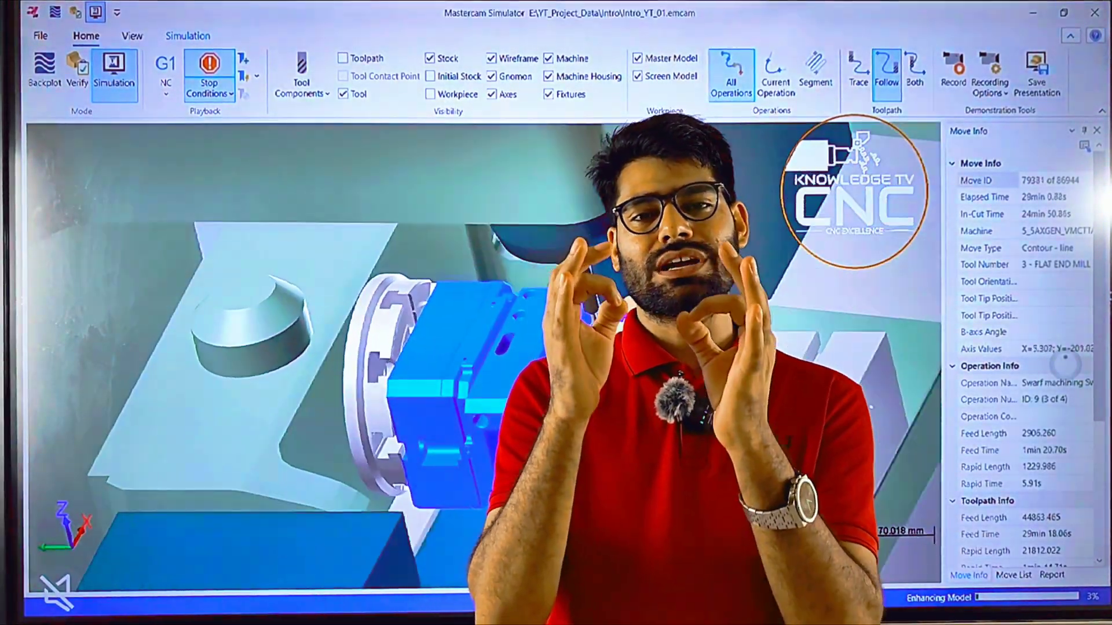
pyautogui.scroll(2, 580, 359)
pyautogui.click(132, 36)
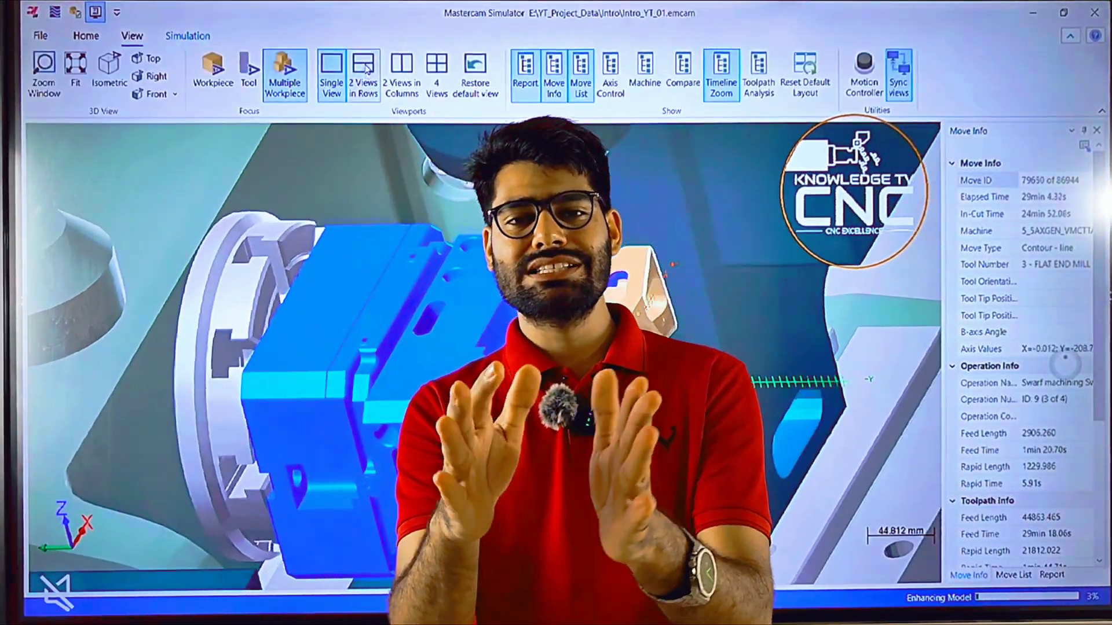
pyautogui.click(363, 76)
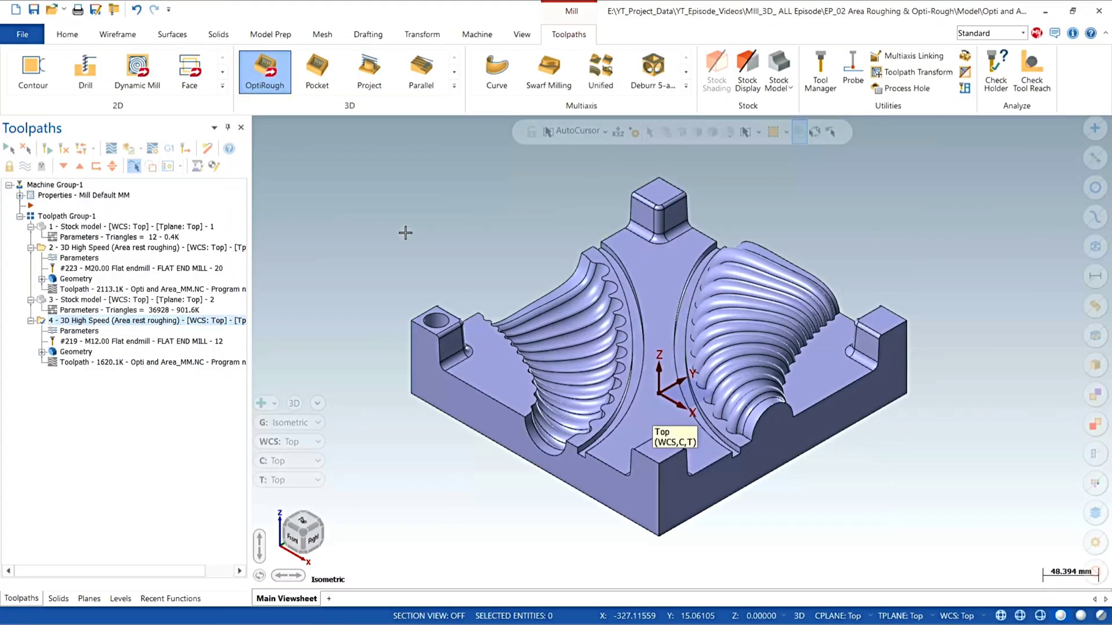
pyautogui.click(453, 88)
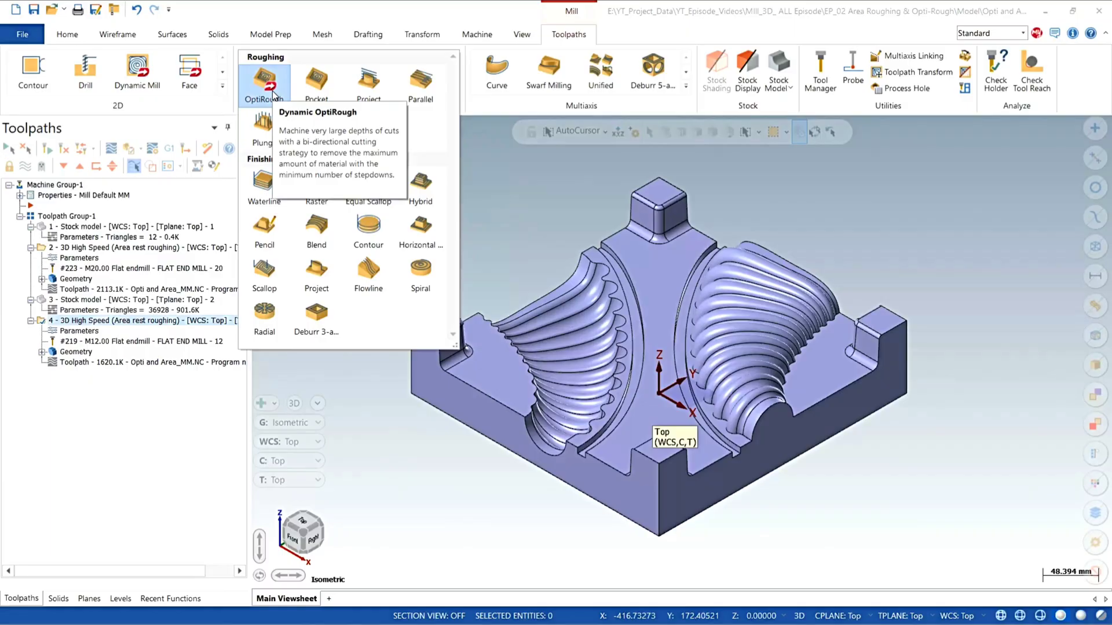
pyautogui.click(519, 213)
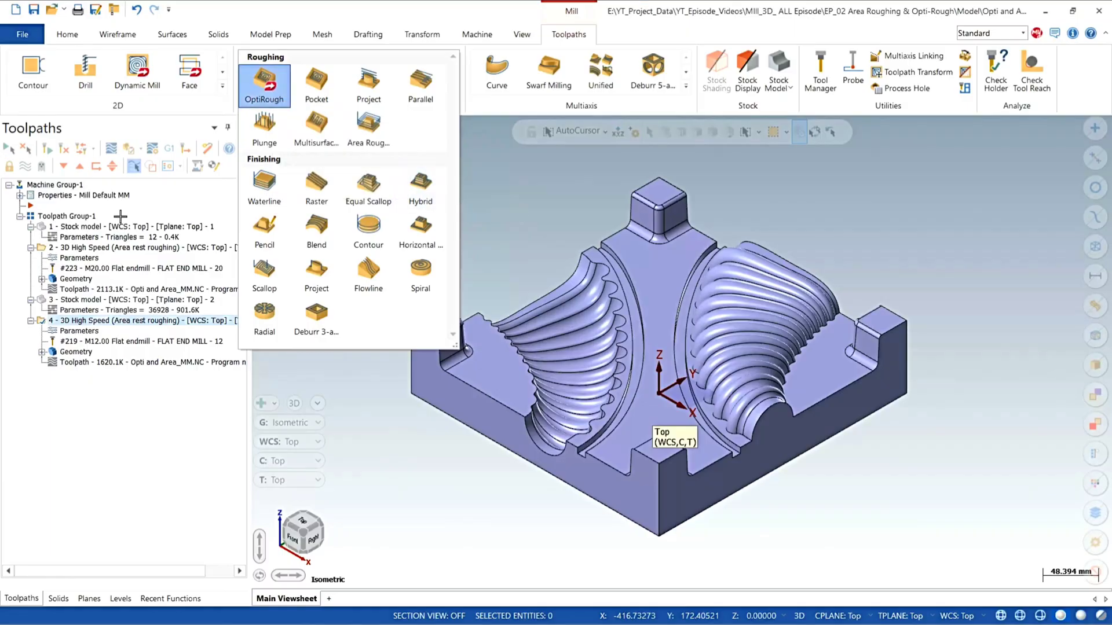
# Step: Add a new toolpath group under Machine Group-1 and name it Opti-R
pyautogui.rightClick(56, 185)
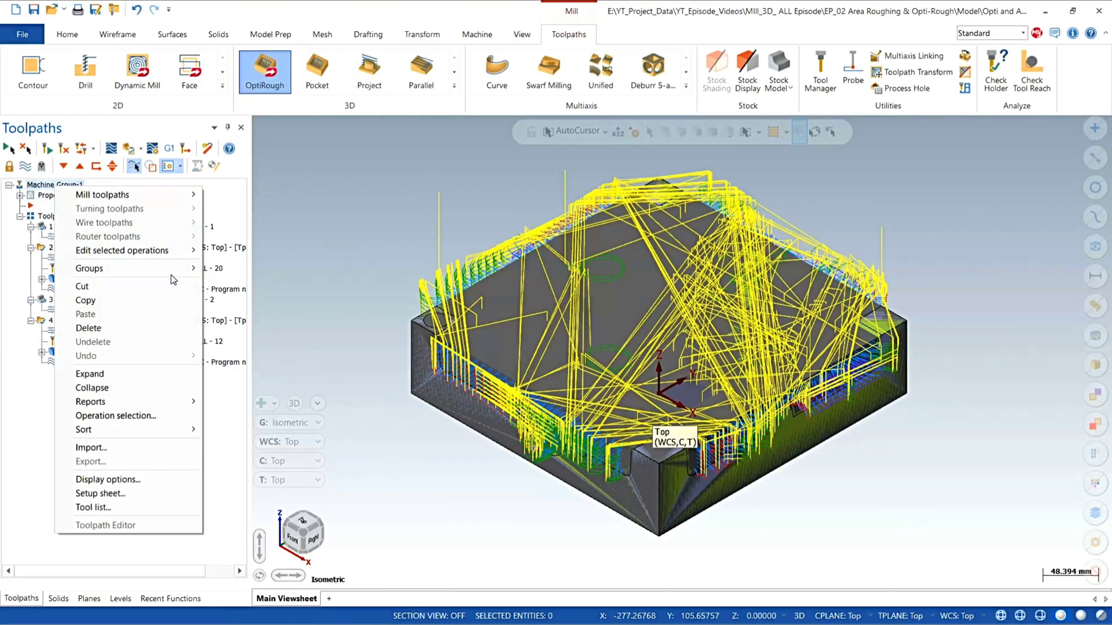
pyautogui.moveTo(171, 274)
pyautogui.click(249, 283)
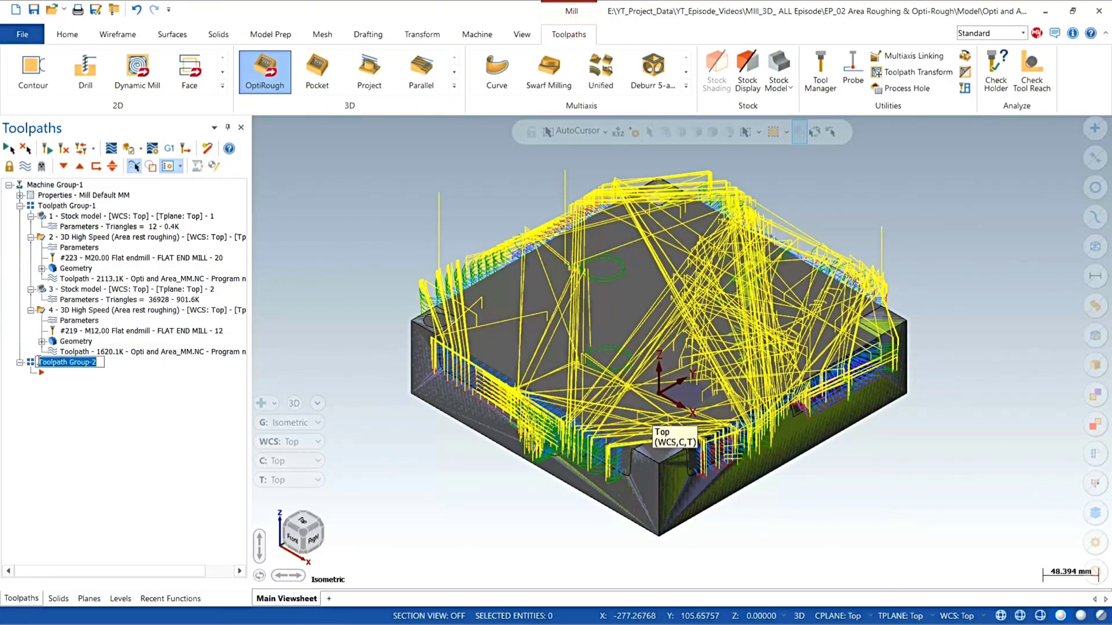
pyautogui.write('Op')
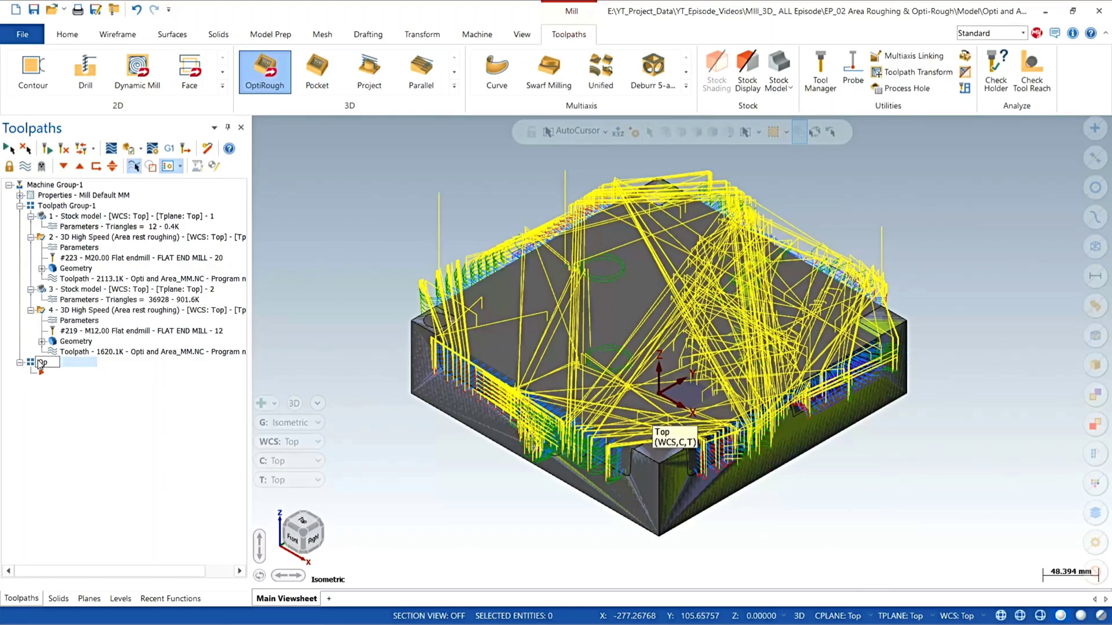
pyautogui.write('ti-R')
pyautogui.press('Return')
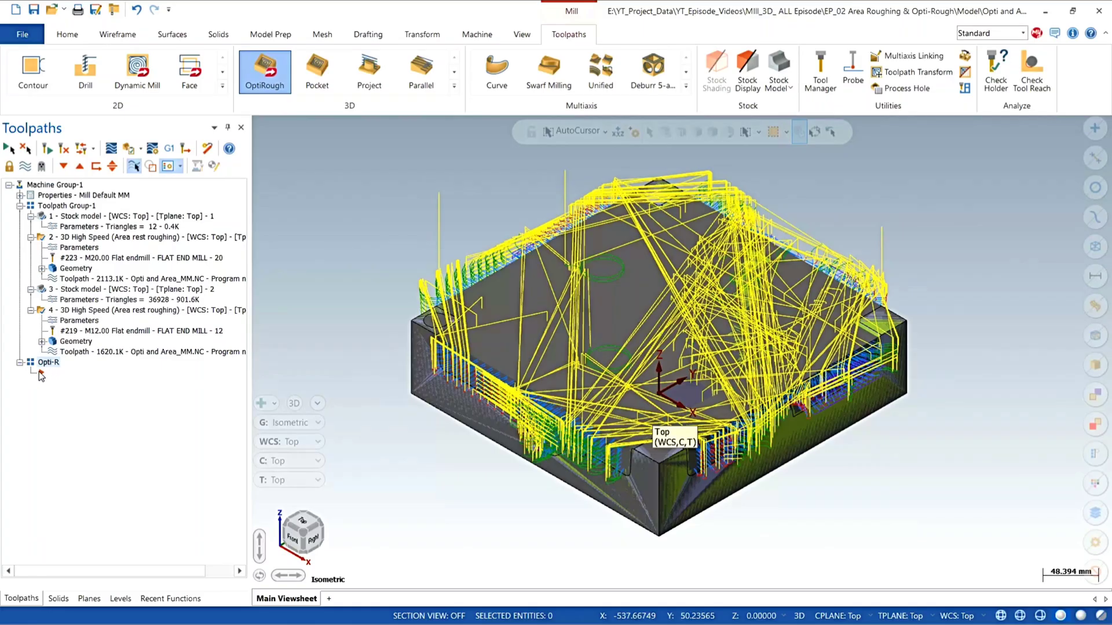
# Step: Start a Dynamic OptiRough toolpath and select the whole solid part as its machining geometry
pyautogui.click(270, 86)
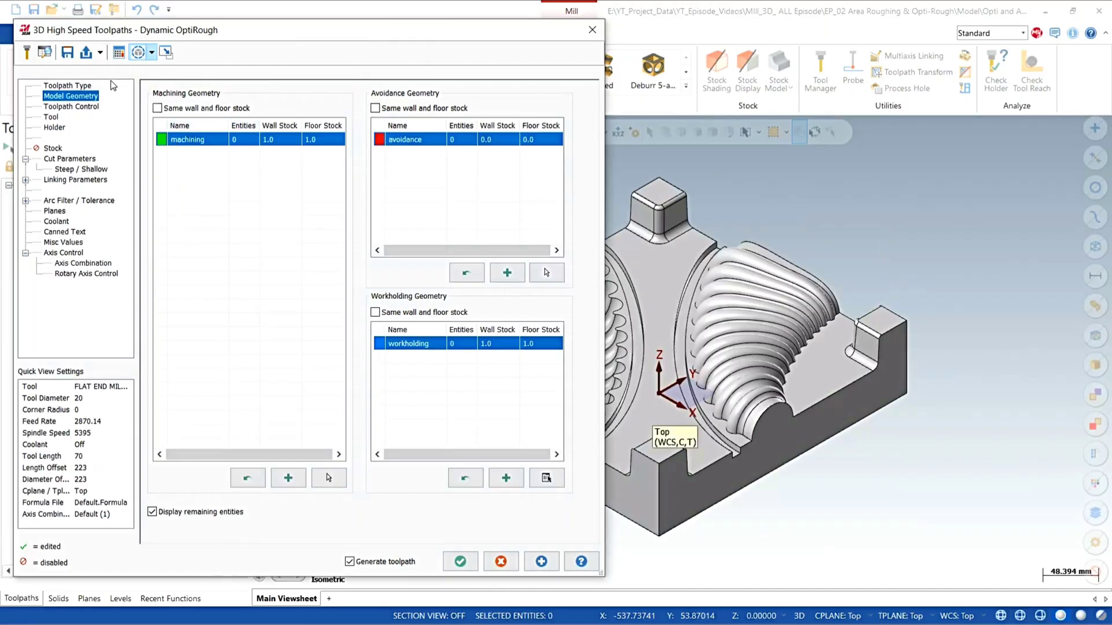
pyautogui.moveTo(159, 34); pyautogui.dragTo(165, 24)
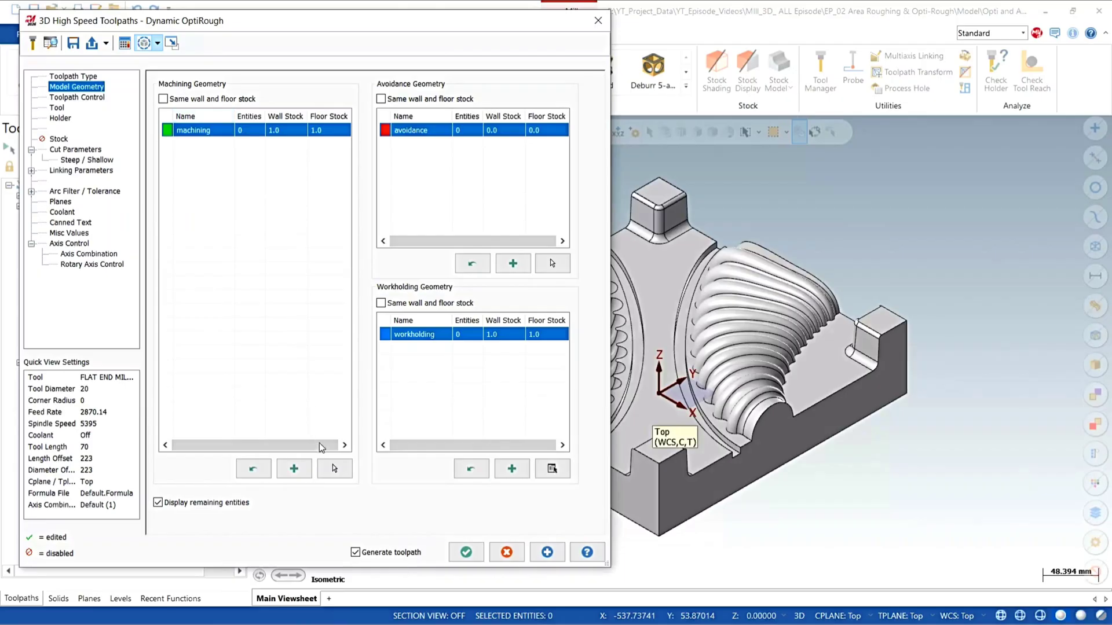
pyautogui.click(335, 470)
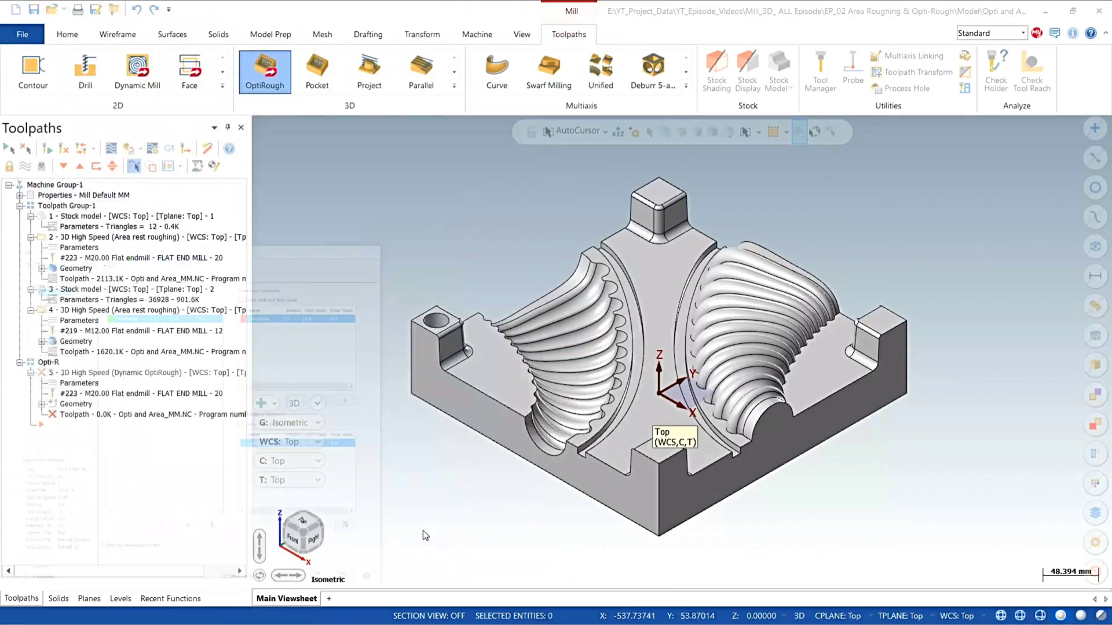
pyautogui.click(644, 320)
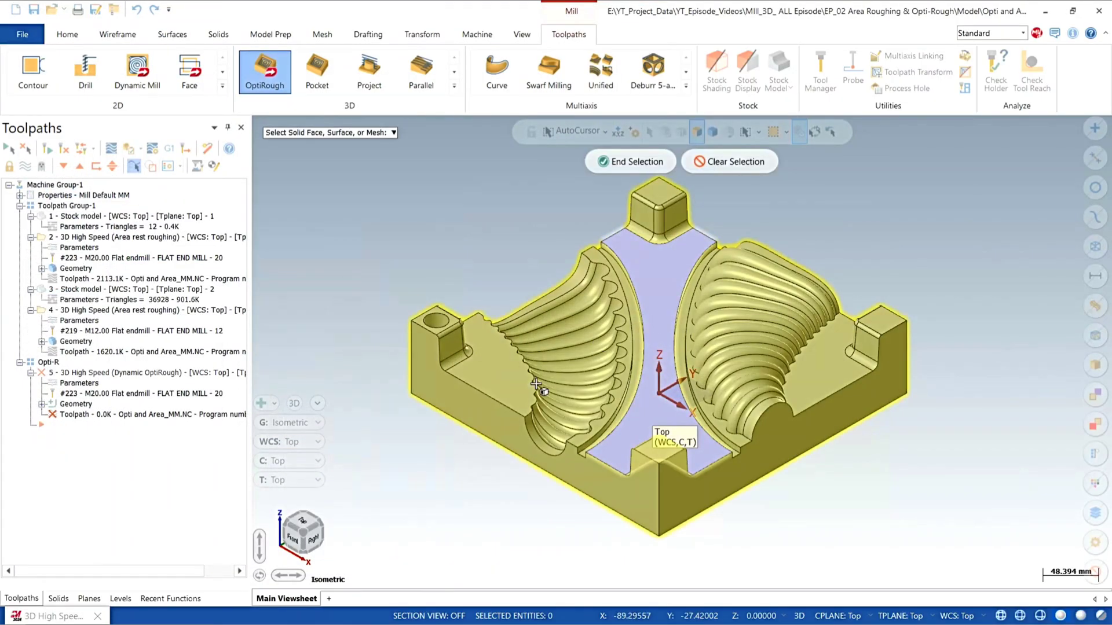
pyautogui.click(627, 159)
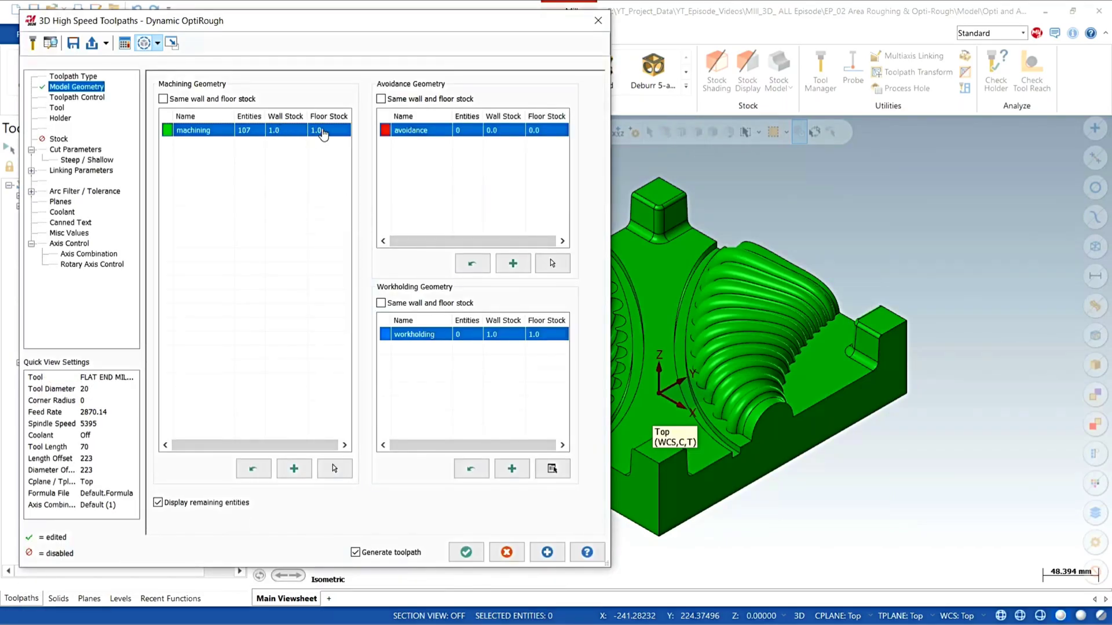
pyautogui.scroll(2, 846, 454)
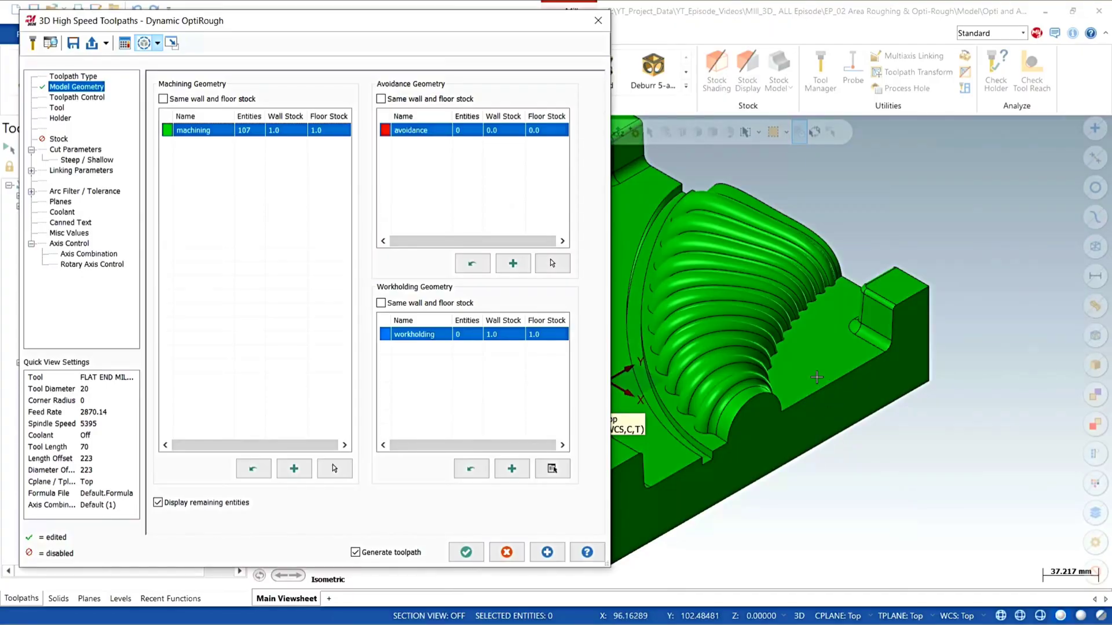
pyautogui.scroll(-2, 816, 377)
# Step: Choose tool 223, the 20 mm flat end mill, for the OptiRough toolpath
pyautogui.click(77, 98)
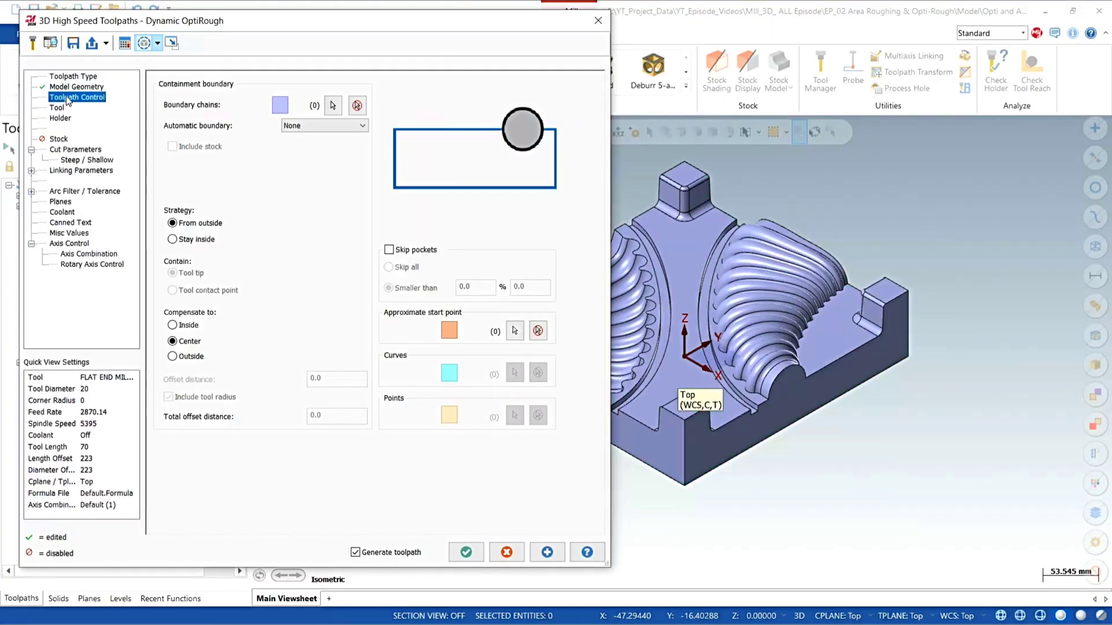
pyautogui.click(55, 109)
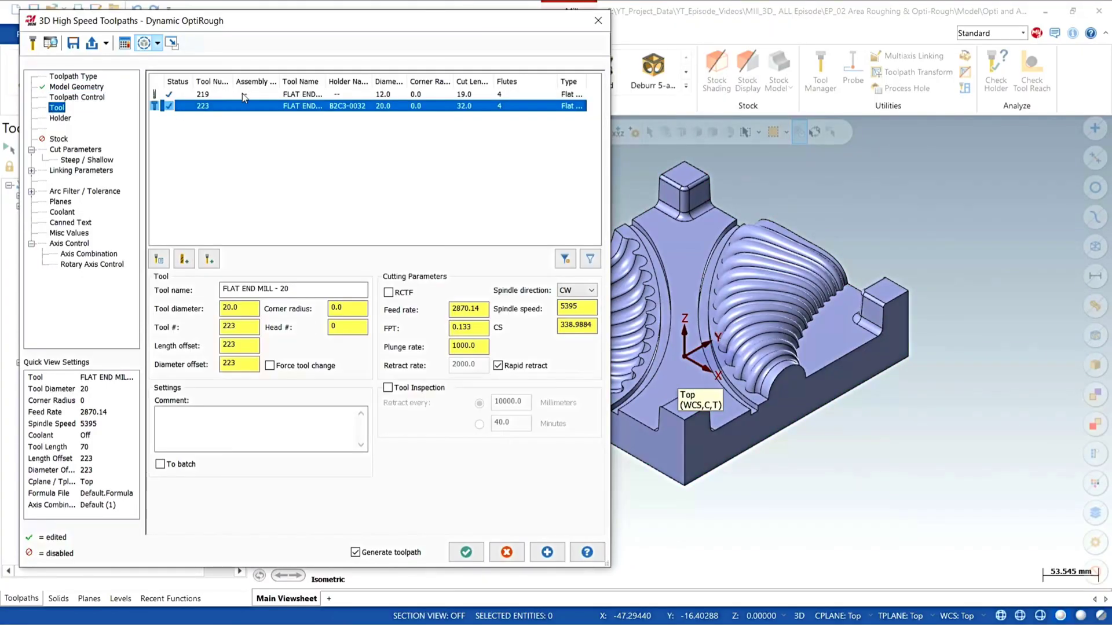
pyautogui.click(293, 106)
# Step: In the cut parameters, keep the Climb cutting method and set the stepover distance to 10%
pyautogui.click(70, 150)
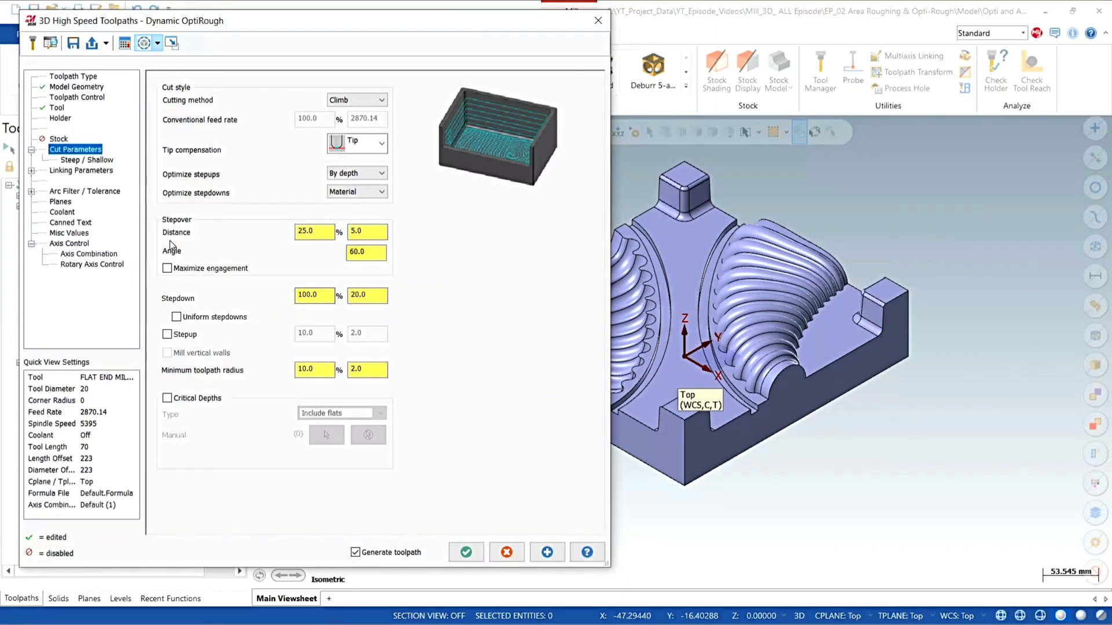
pyautogui.click(373, 100)
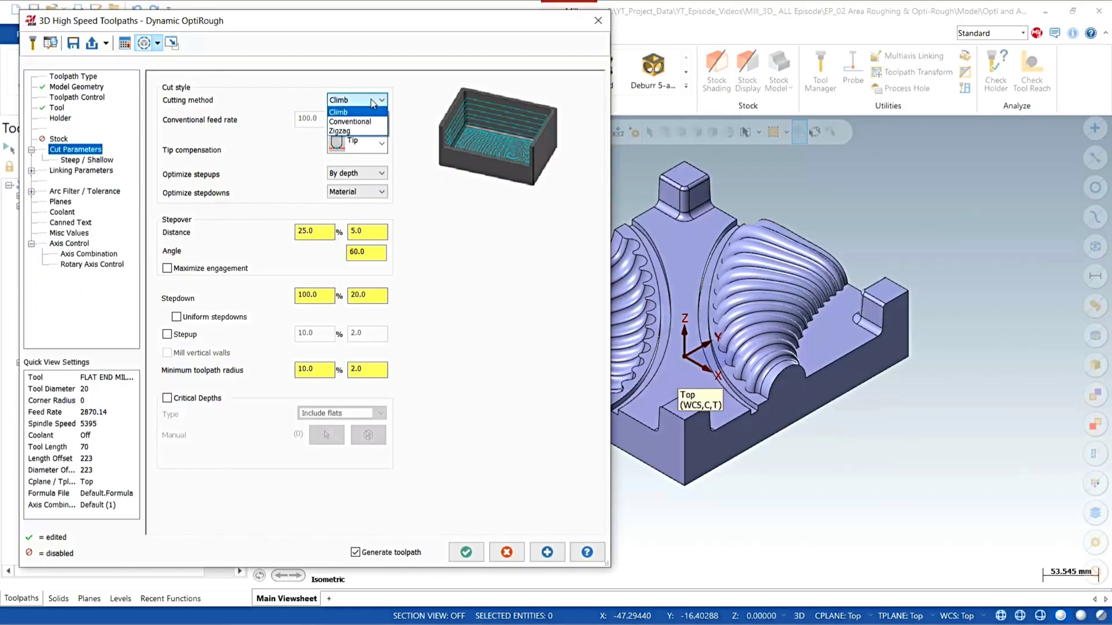
pyautogui.click(373, 101)
pyautogui.click(374, 101)
pyautogui.click(373, 101)
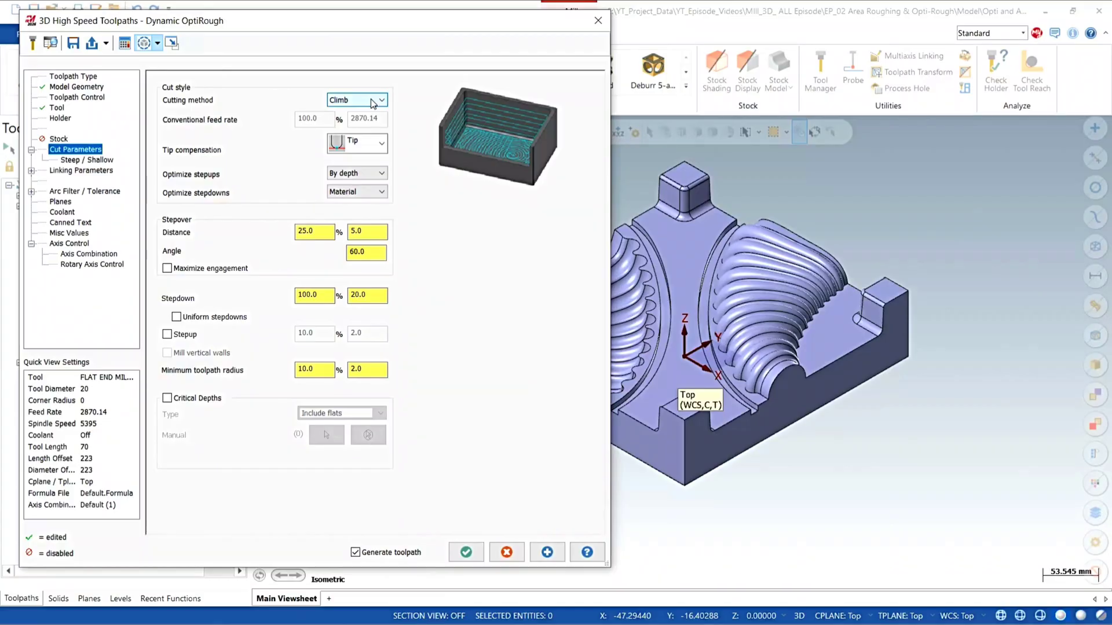
pyautogui.click(311, 230)
pyautogui.doubleClick(311, 231)
pyautogui.write('10')
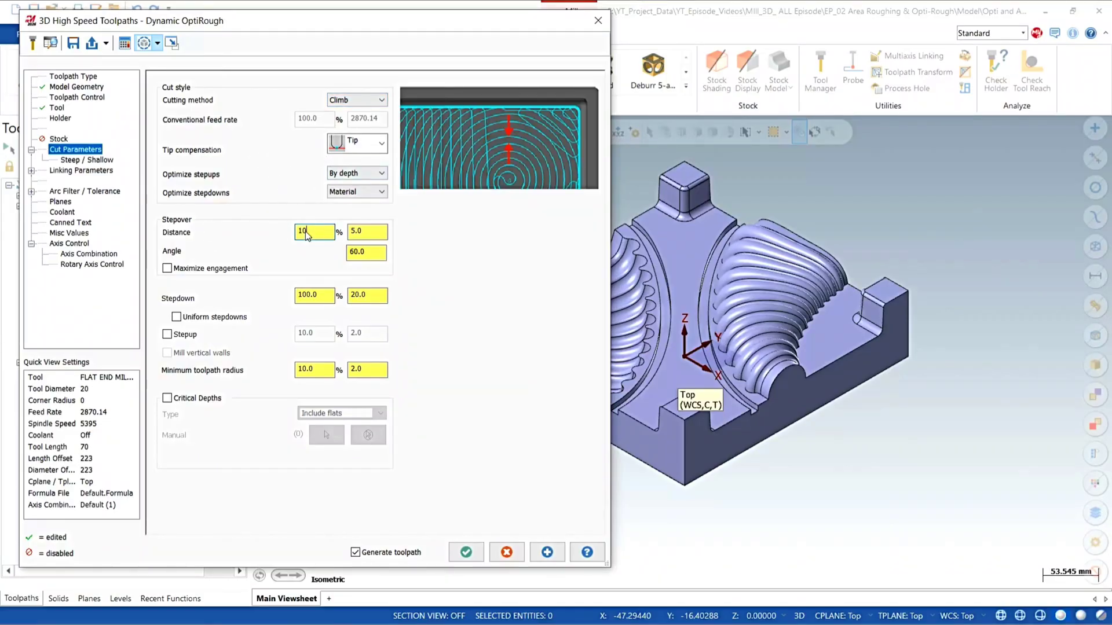
pyautogui.press('Return')
# Step: Keep the stepdown at 100% (20 mm) and generate the OptiRough toolpath
pyautogui.doubleClick(317, 296)
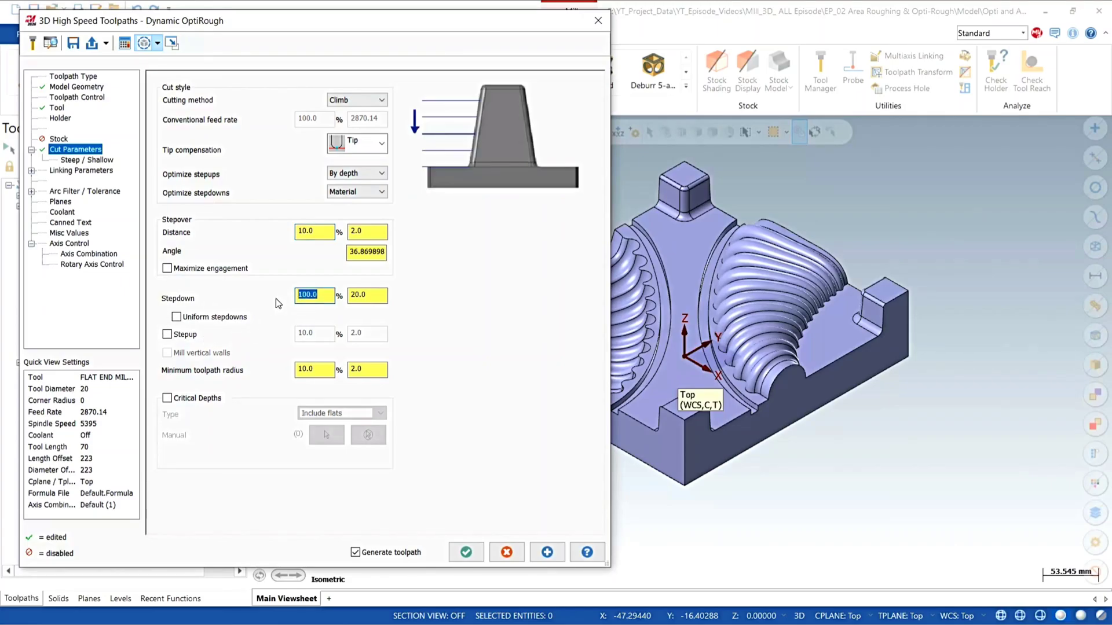
pyautogui.click(329, 231)
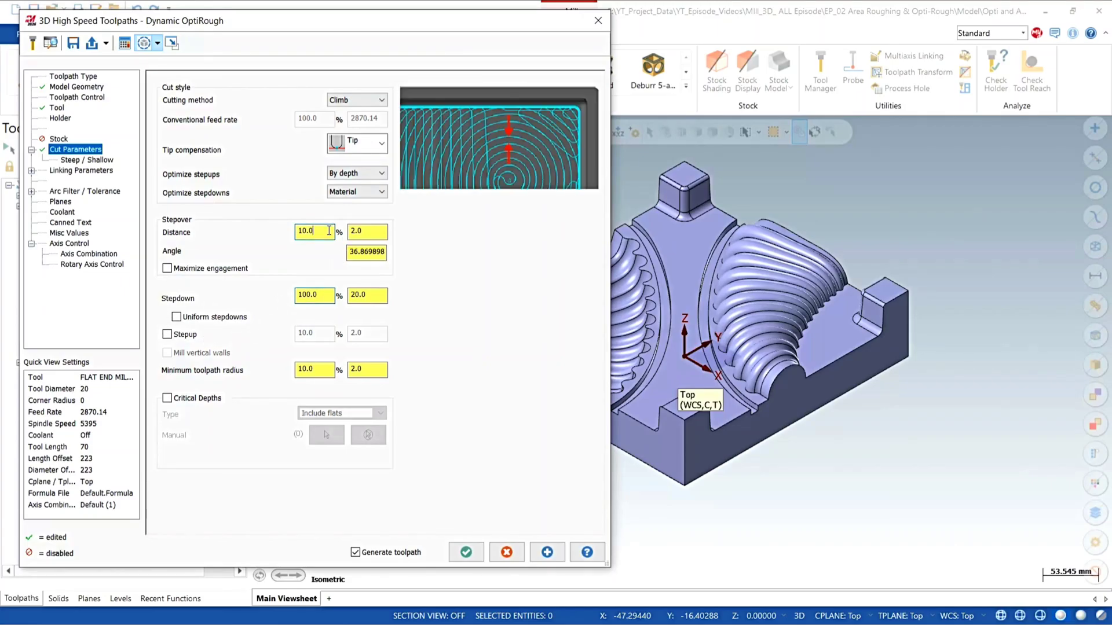
pyautogui.doubleClick(305, 296)
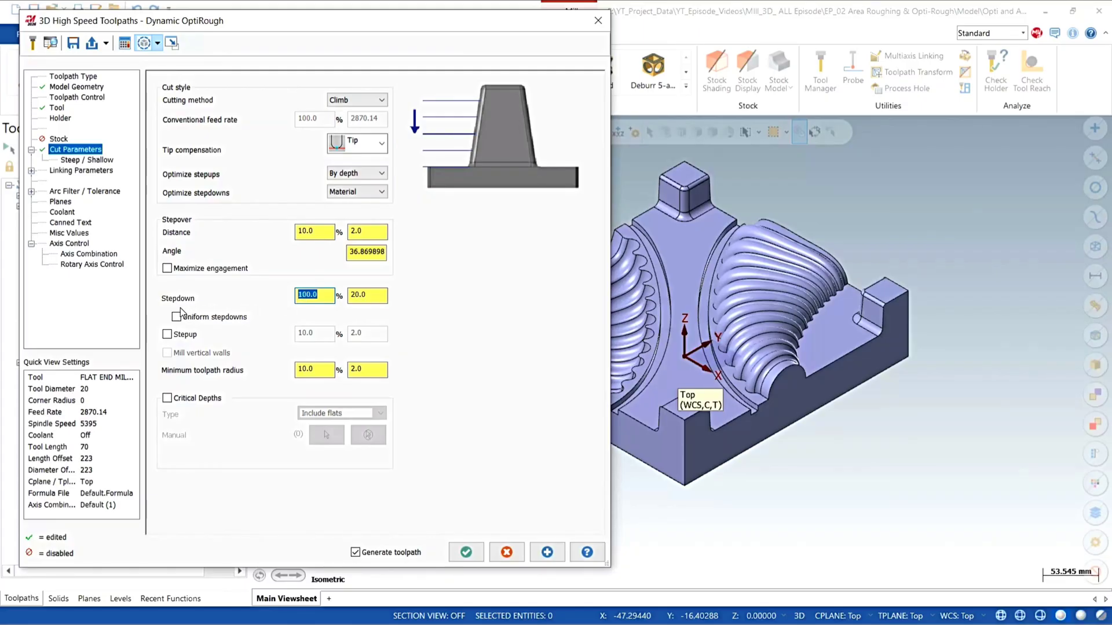
pyautogui.moveTo(368, 296); pyautogui.dragTo(348, 304)
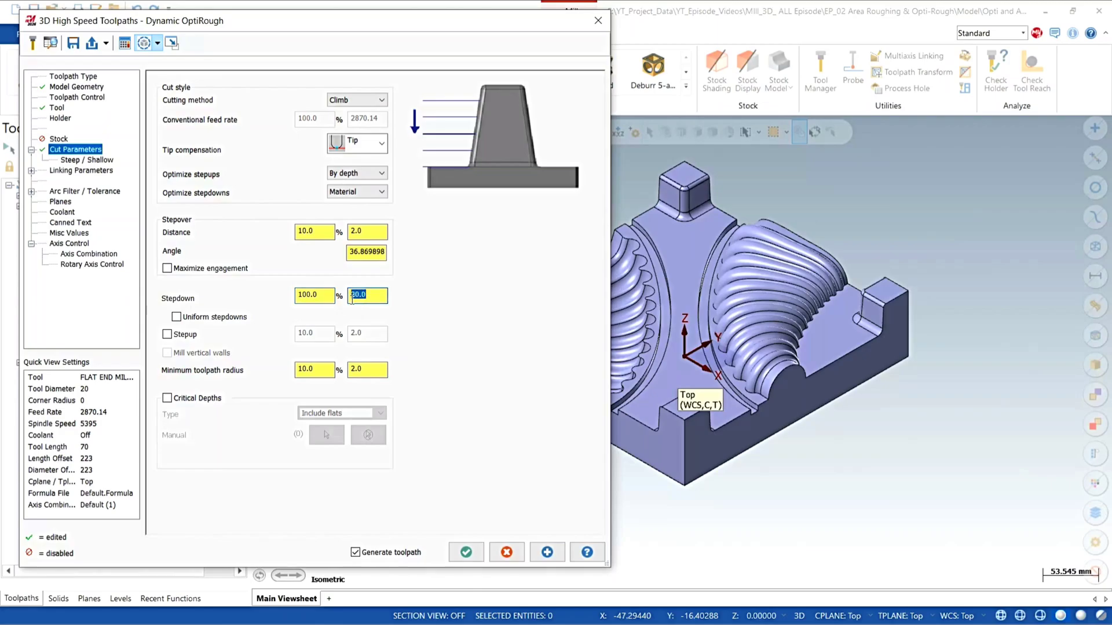
pyautogui.moveTo(370, 232); pyautogui.dragTo(349, 233)
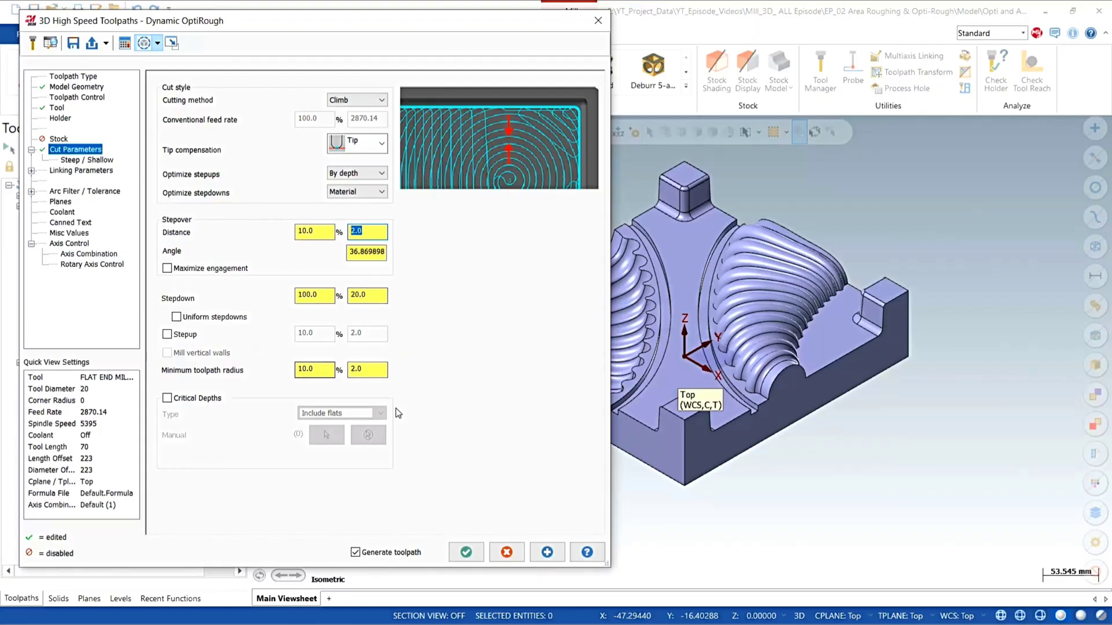
pyautogui.click(466, 552)
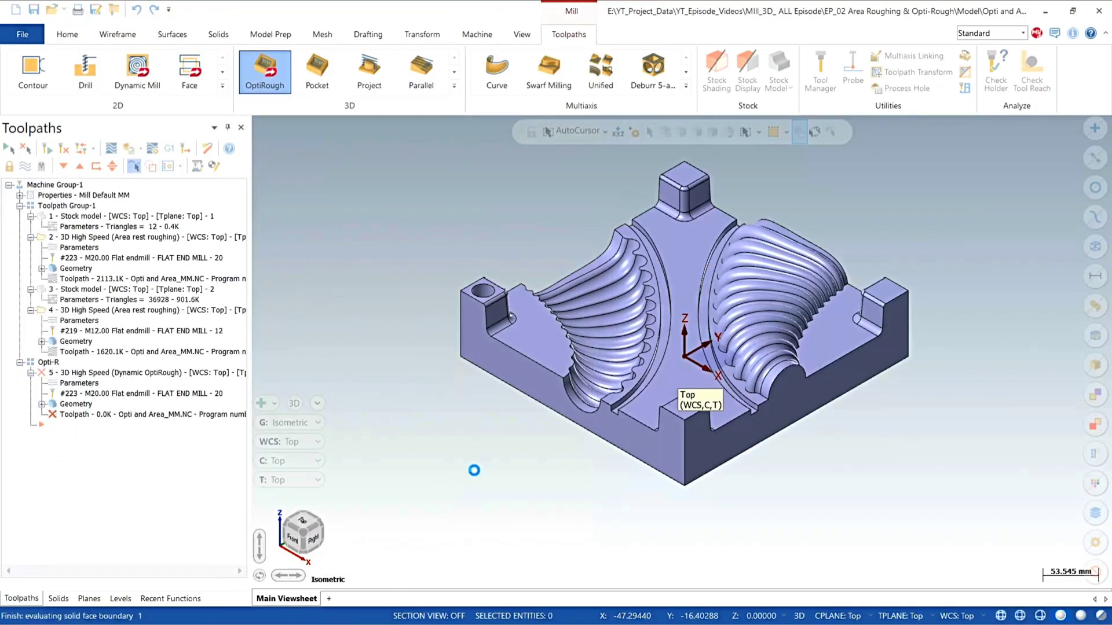
# Step: Check the OptiRough operation's processing in the Multi-Threading Manager and close the manager
pyautogui.click(518, 36)
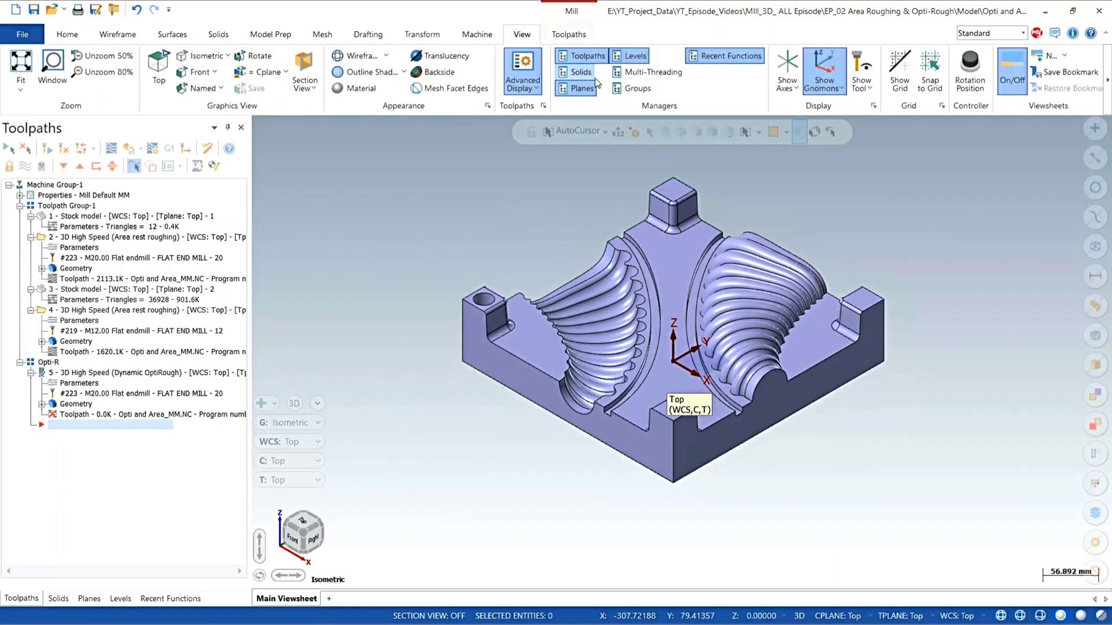
pyautogui.click(653, 73)
pyautogui.click(537, 288)
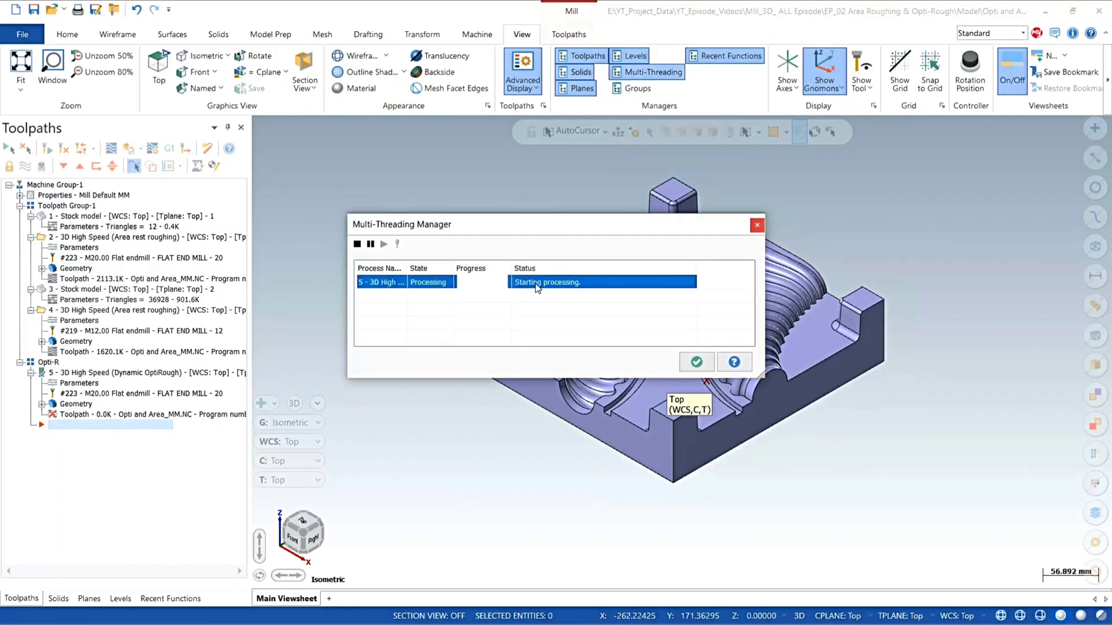
pyautogui.rightClick(537, 288)
pyautogui.click(567, 351)
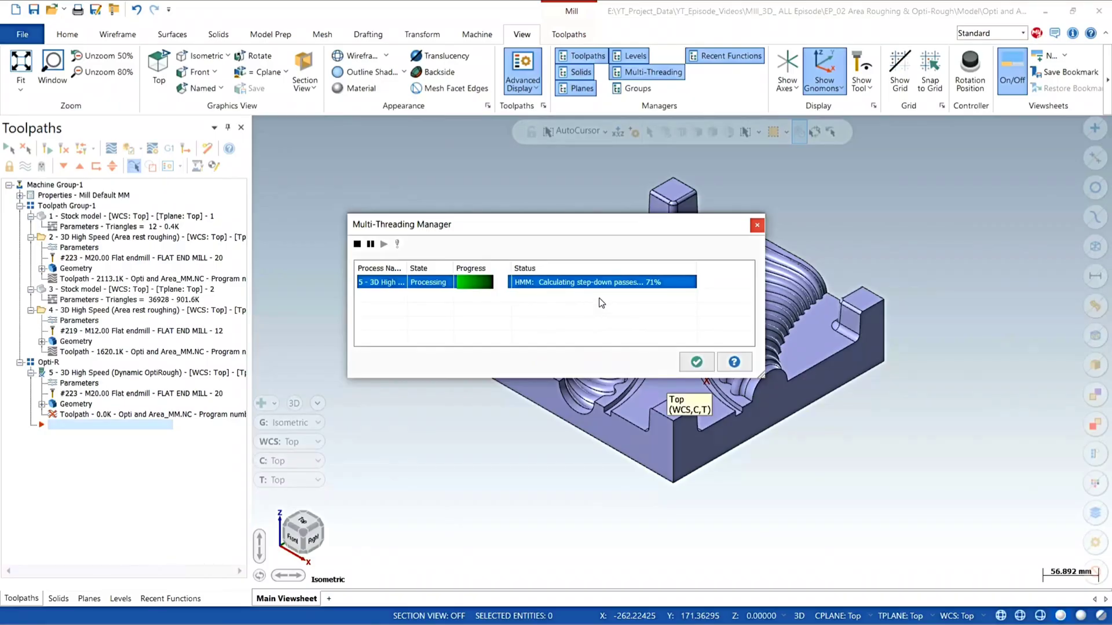
pyautogui.moveTo(625, 227); pyautogui.dragTo(622, 185)
pyautogui.click(688, 319)
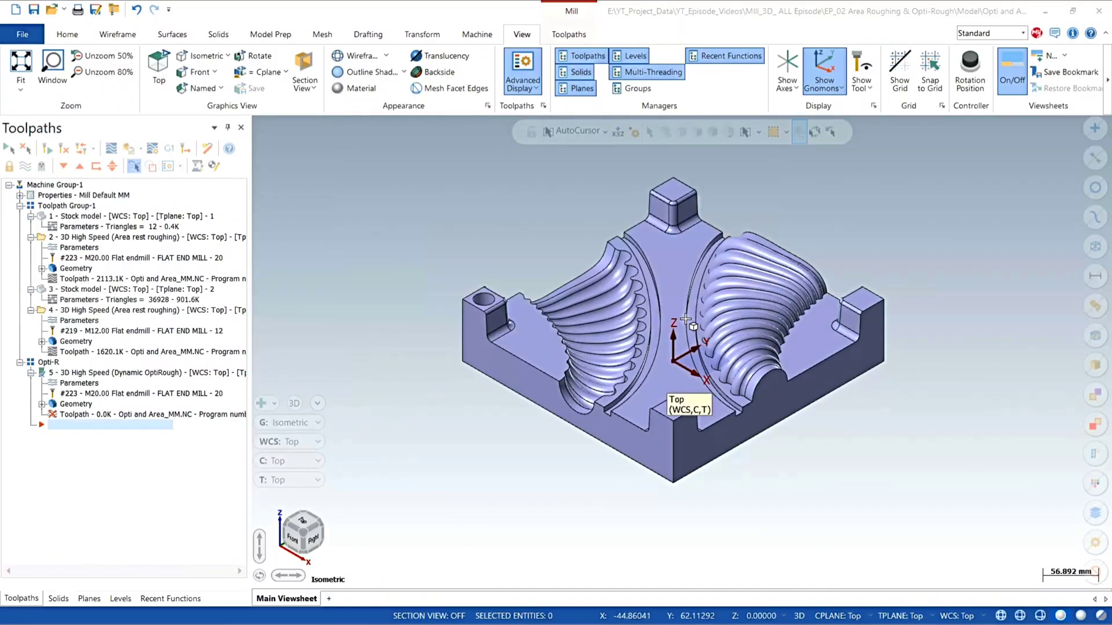
# Step: Examine the generated OptiRough toolpath on the part from the side and from an angled view above
pyautogui.moveTo(488, 421); pyautogui.dragTo(281, 391, button='middle')
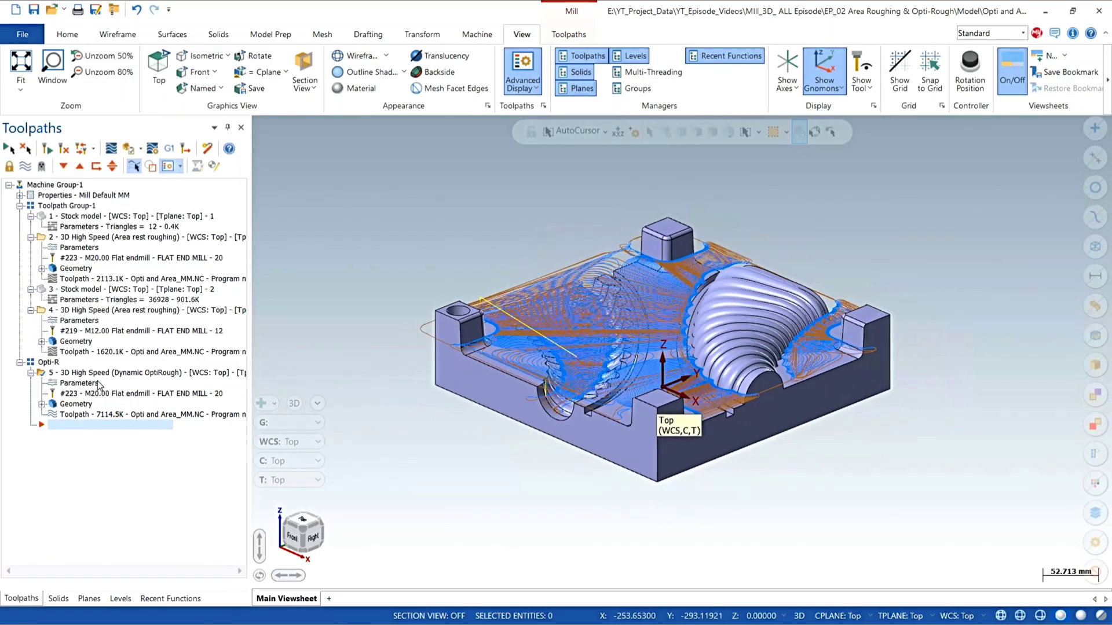
pyautogui.scroll(1, 560, 241)
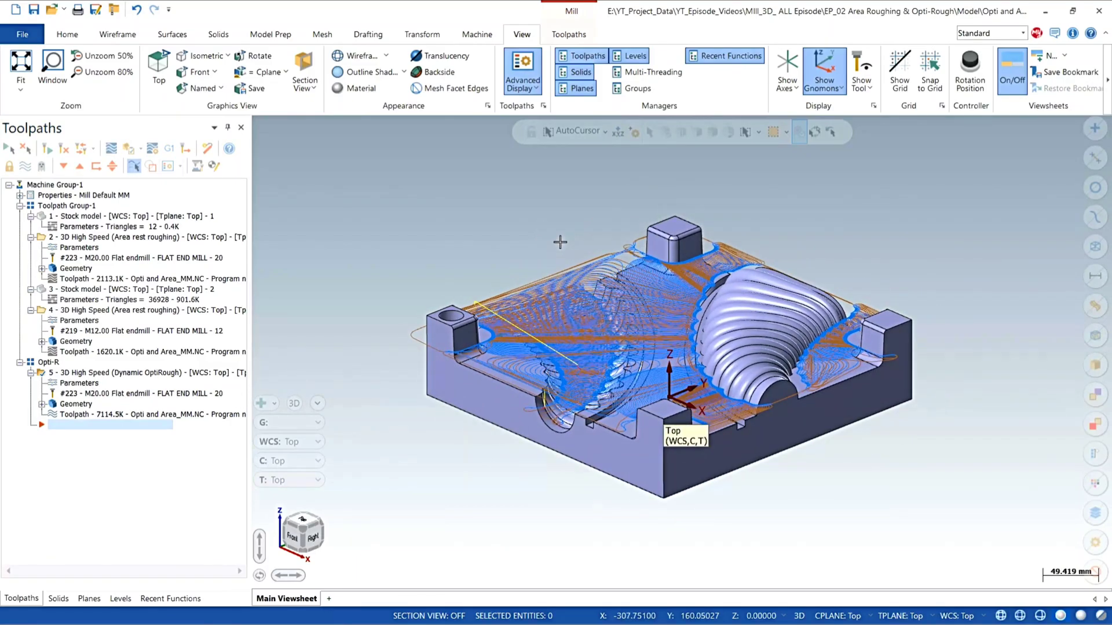
pyautogui.moveTo(557, 261)
pyautogui.mouseDown(button='middle')
pyautogui.moveTo(568, 284)
pyautogui.moveTo(551, 296)
pyautogui.moveTo(568, 268)
pyautogui.mouseUp(button='middle')
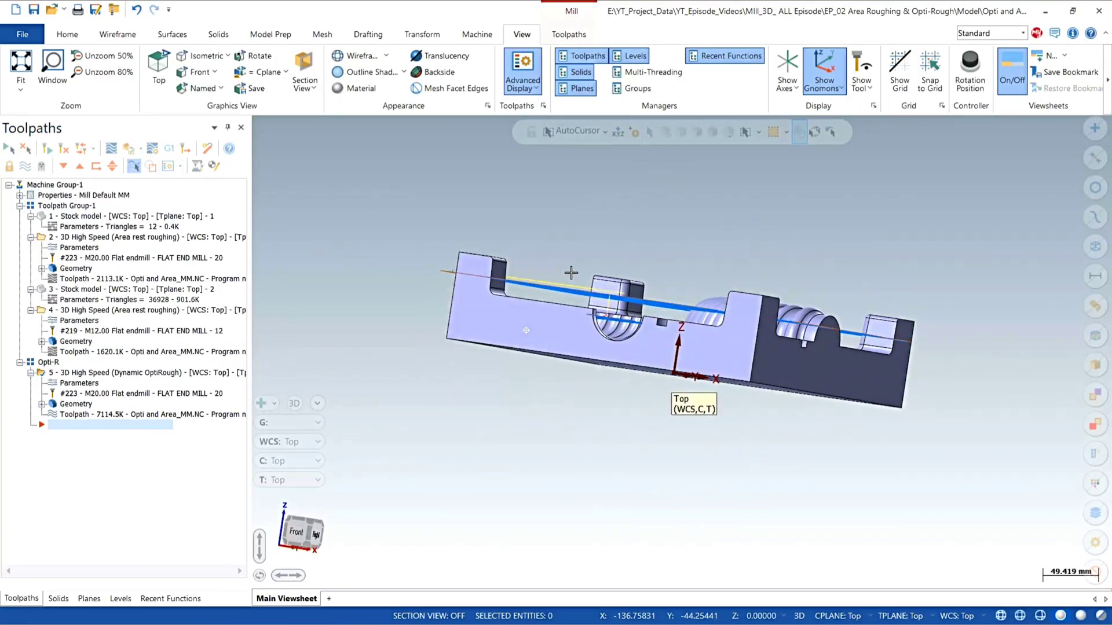
pyautogui.scroll(1, 646, 304)
pyautogui.scroll(5, 646, 303)
pyautogui.moveTo(646, 303); pyautogui.dragTo(637, 375, button='middle')
pyautogui.scroll(-5, 560, 298)
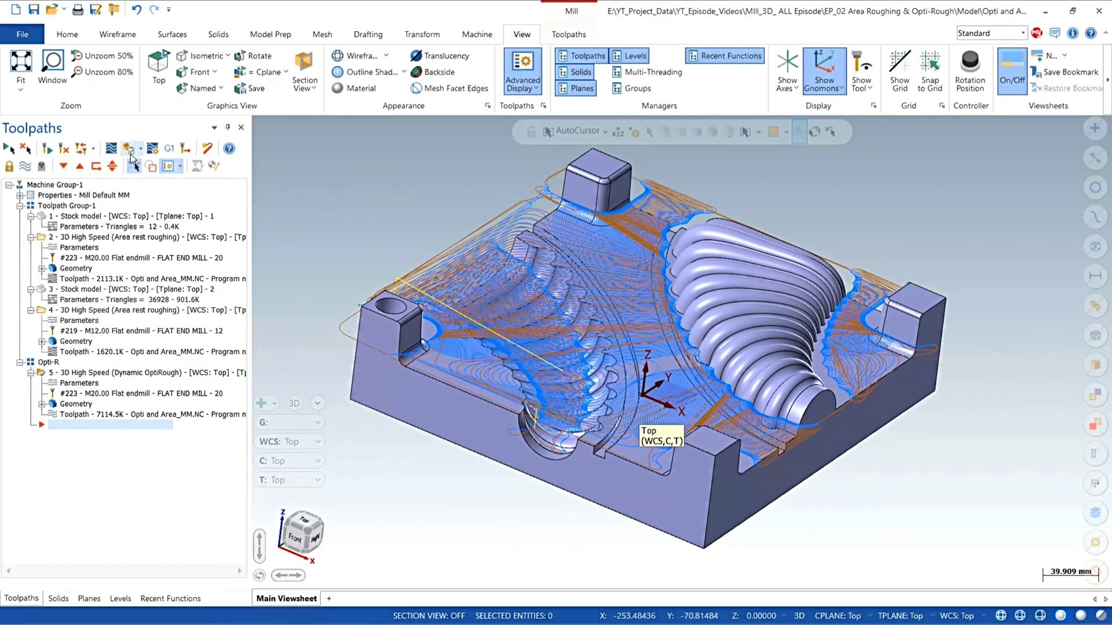
# Step: Run a Verify simulation of the Dynamic OptiRough operation through to the end at increased playback speed
pyautogui.click(127, 149)
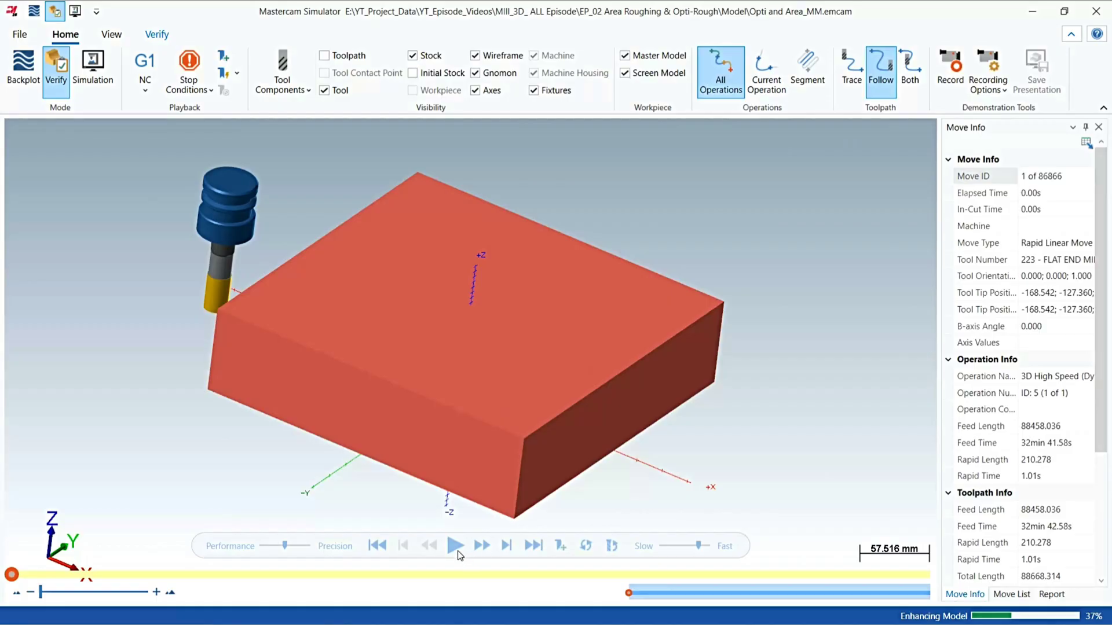
pyautogui.click(454, 548)
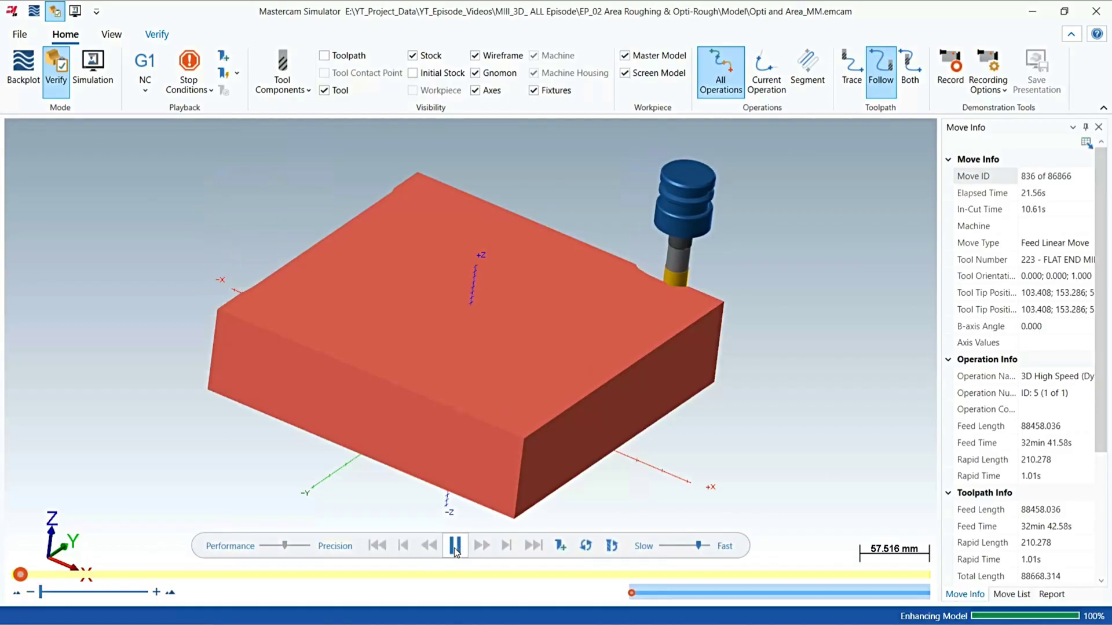
pyautogui.click(706, 548)
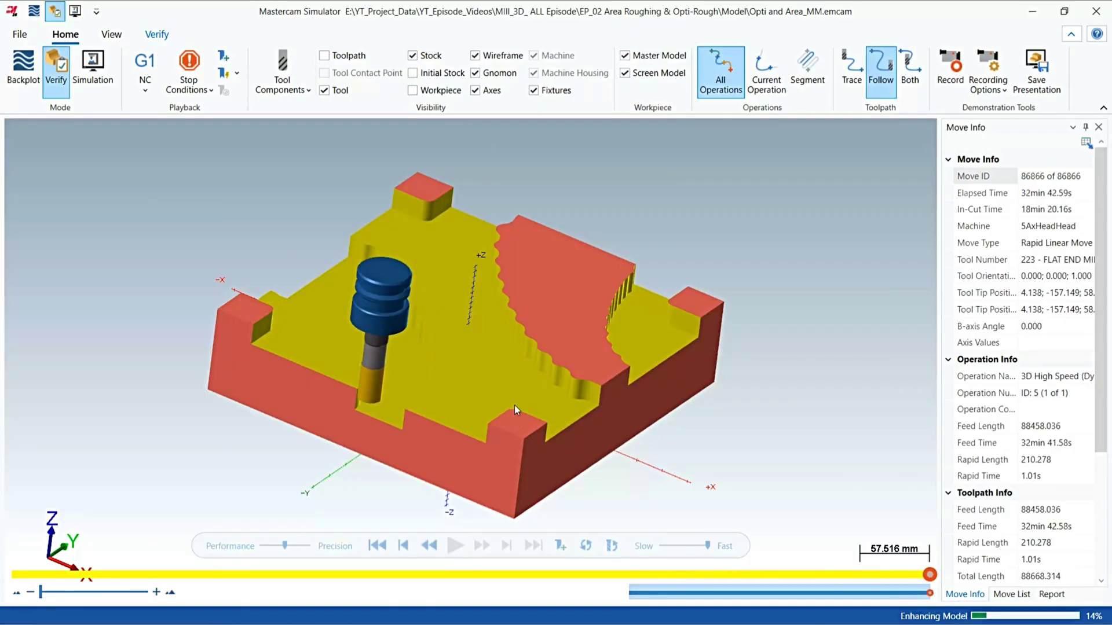
# Step: Examine the simulated stock's walls and floors from several angles and close the simulator
pyautogui.moveTo(633, 475); pyautogui.dragTo(621, 456, button='middle')
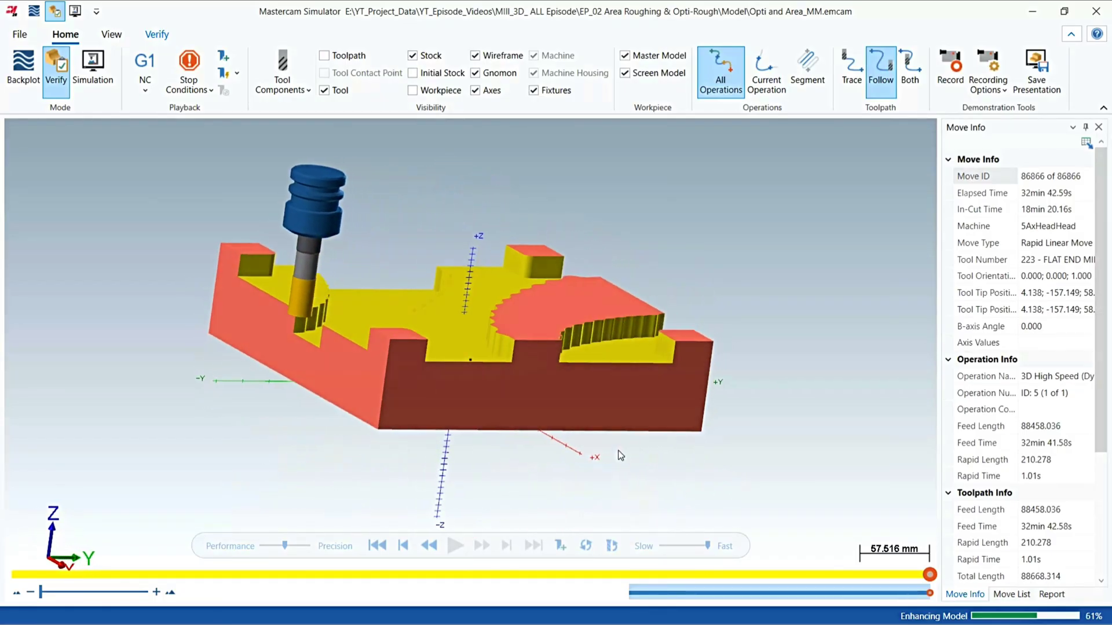
pyautogui.moveTo(468, 328); pyautogui.dragTo(492, 336, button='middle')
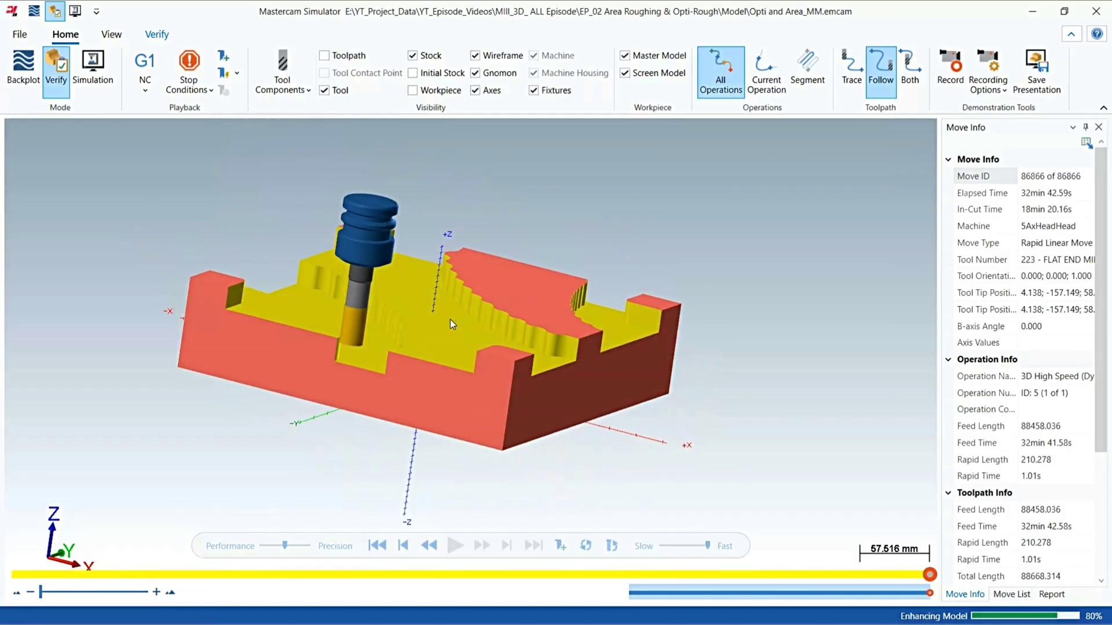
pyautogui.scroll(3, 450, 318)
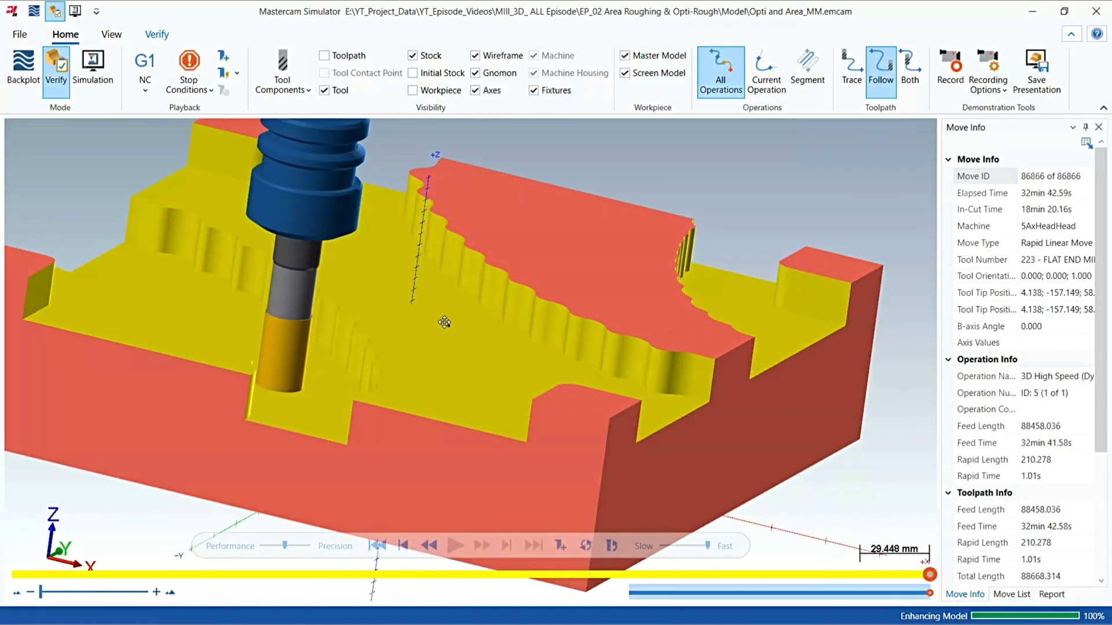
pyautogui.moveTo(445, 322); pyautogui.dragTo(445, 327, button='middle')
pyautogui.scroll(-1, 462, 322)
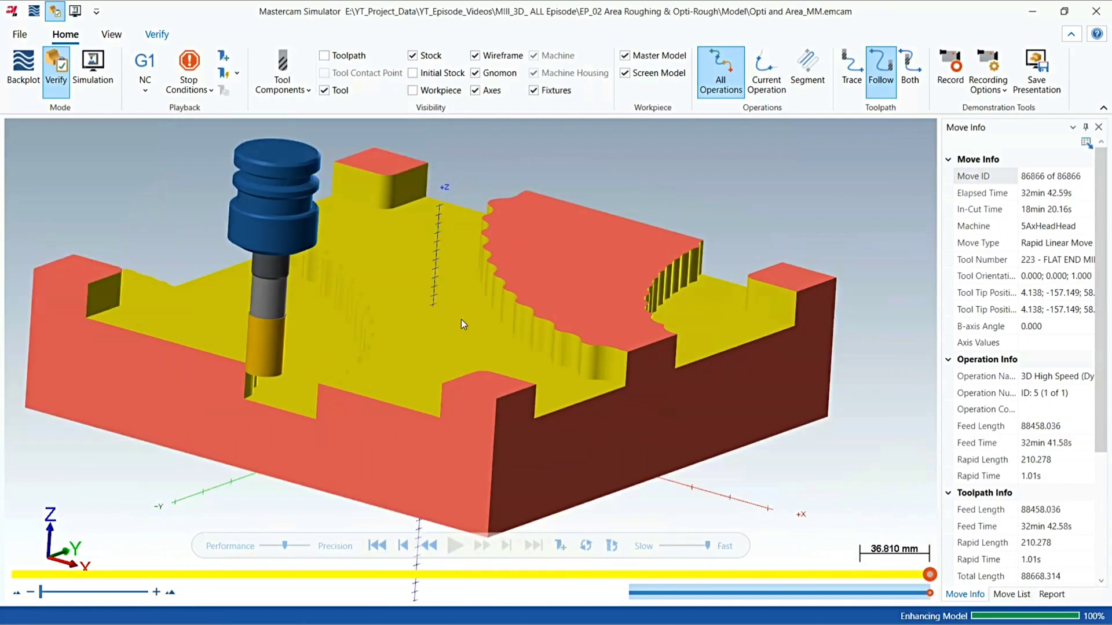
pyautogui.scroll(-1, 461, 318)
pyautogui.click(1088, 17)
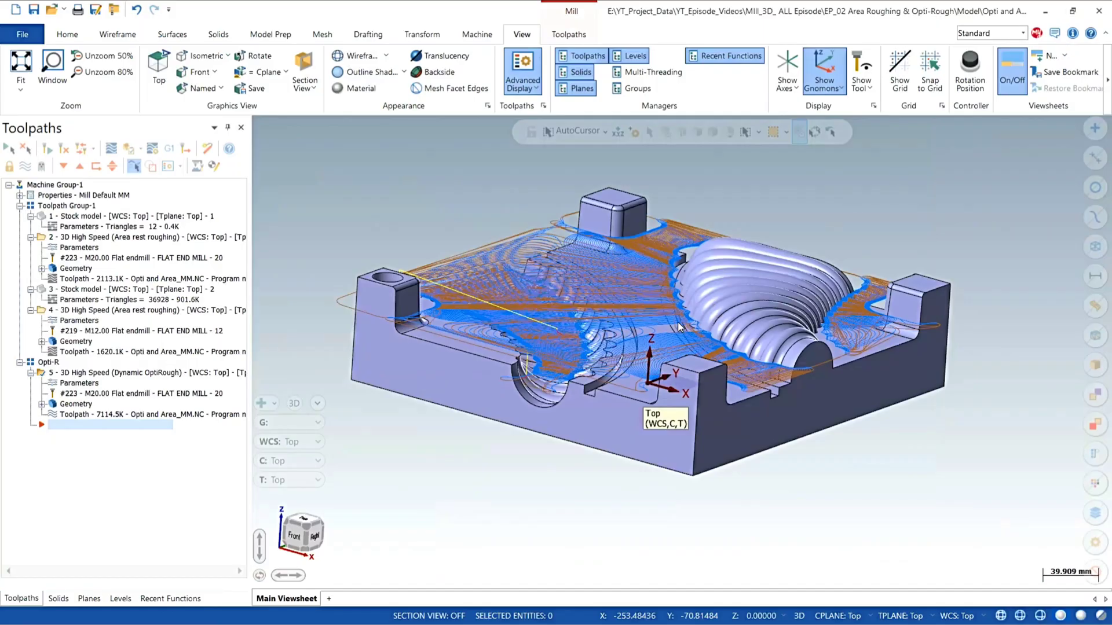
# Step: Duplicate the Dynamic OptiRough operation within the Opti-R toolpath group
pyautogui.scroll(1, 689, 310)
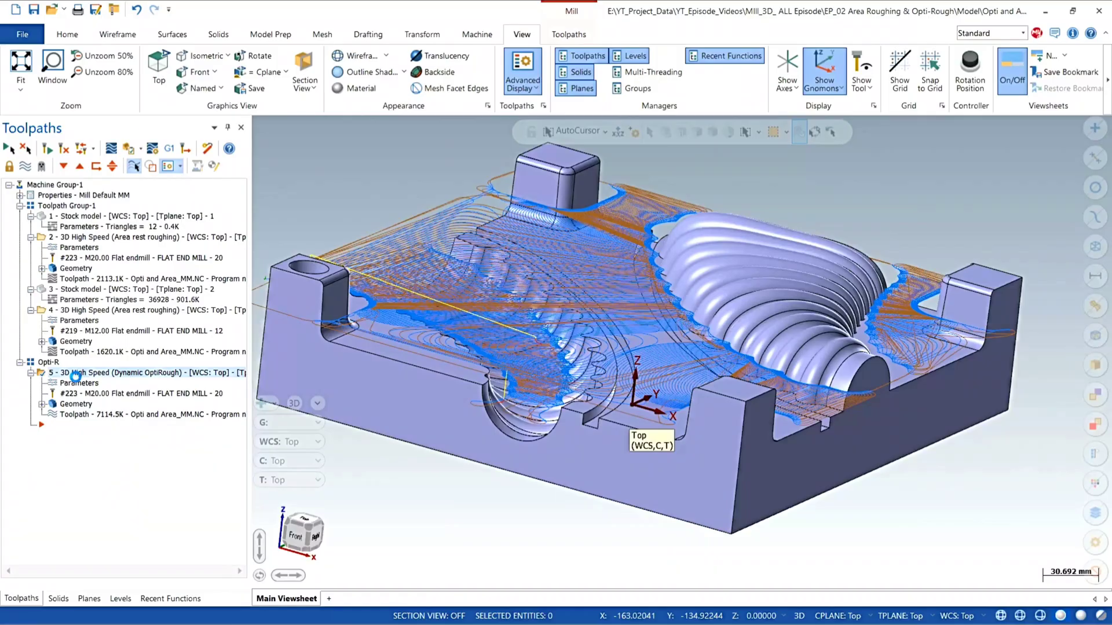
pyautogui.hotkey('ctrl', 'c')
pyautogui.hotkey('ctrl', 'v')
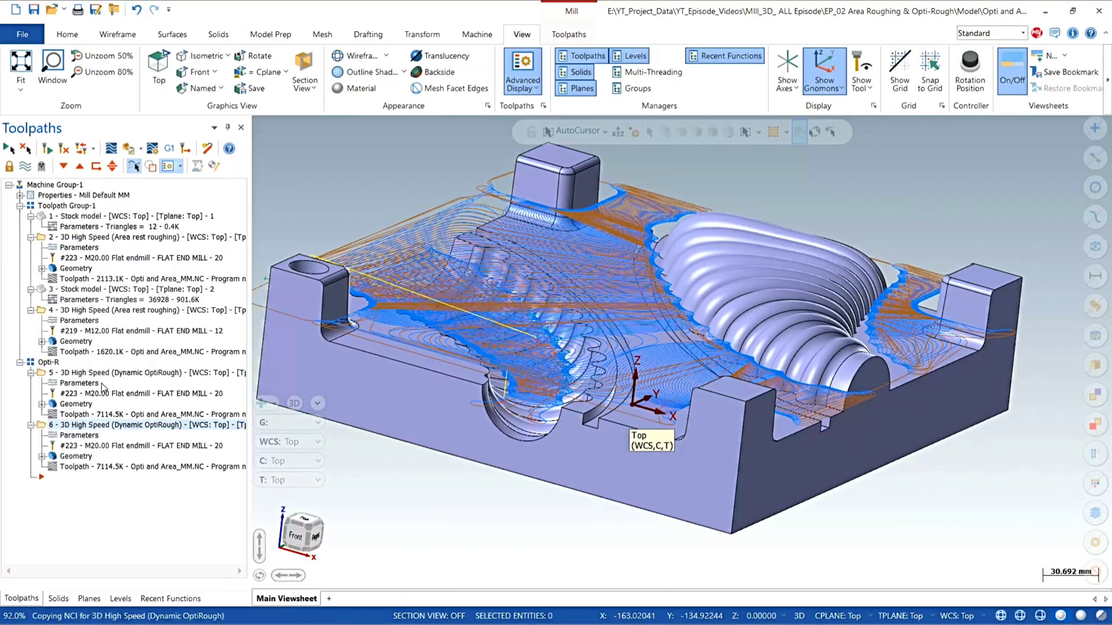
# Step: In the copied operation's cut parameters, enable Stepup at 10% (2 mm), keep the stepdown at 100% (20 mm), and generate the toolpath
pyautogui.click(80, 436)
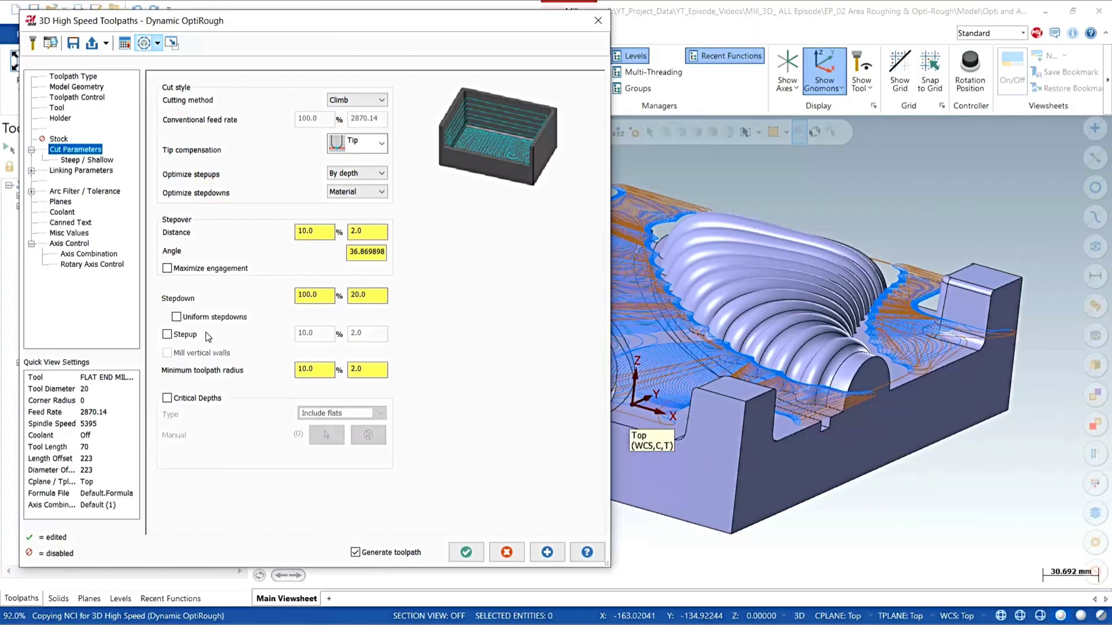
pyautogui.click(167, 335)
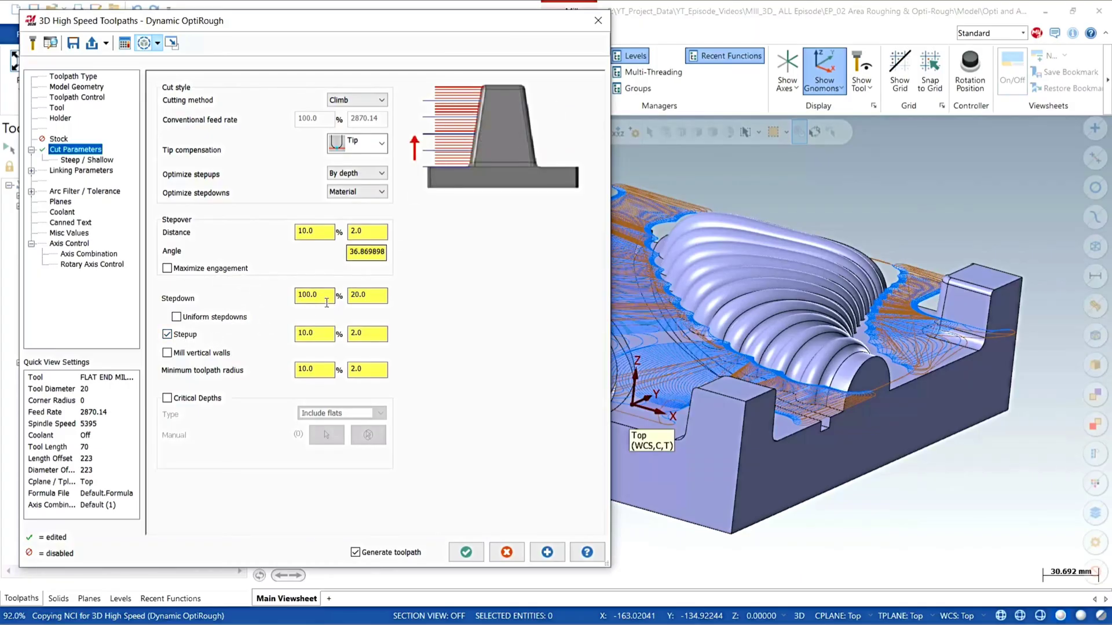
pyautogui.click(191, 339)
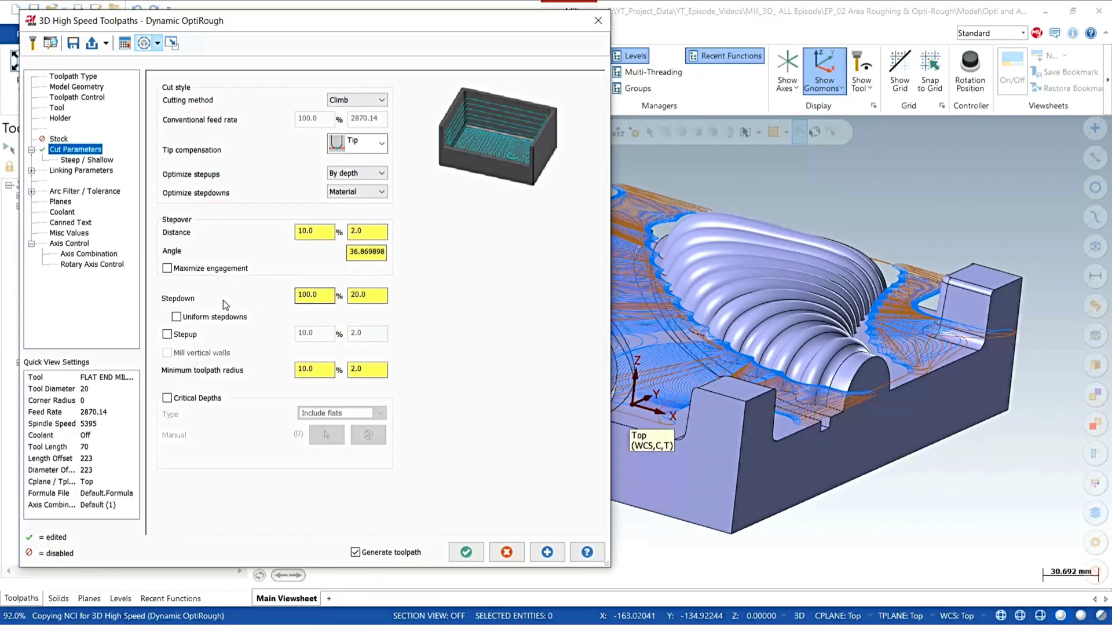
pyautogui.click(318, 294)
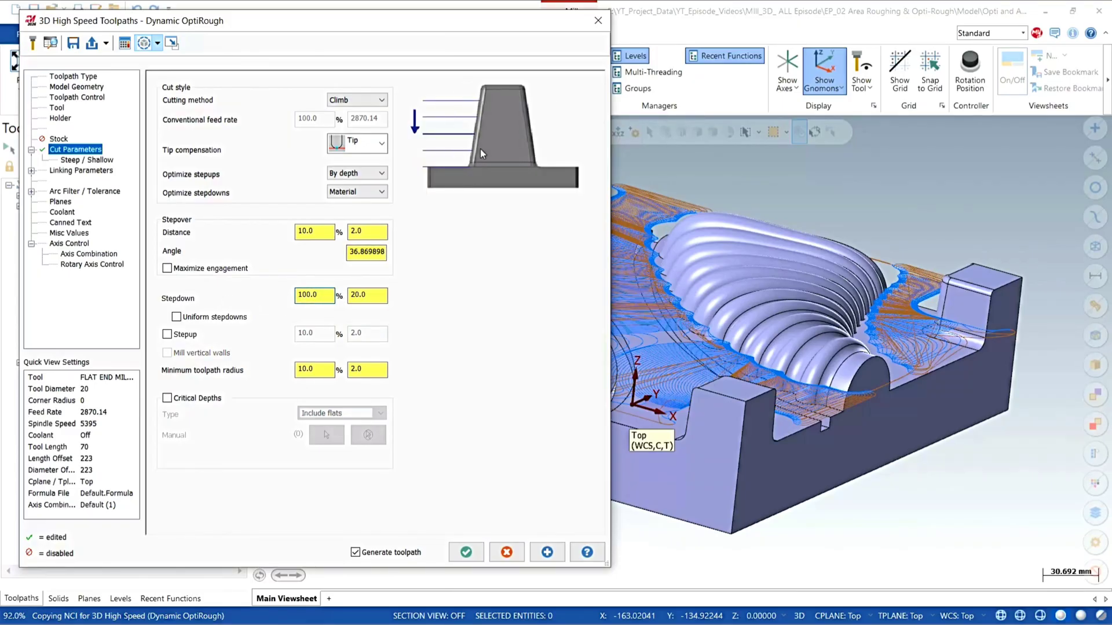
pyautogui.click(190, 338)
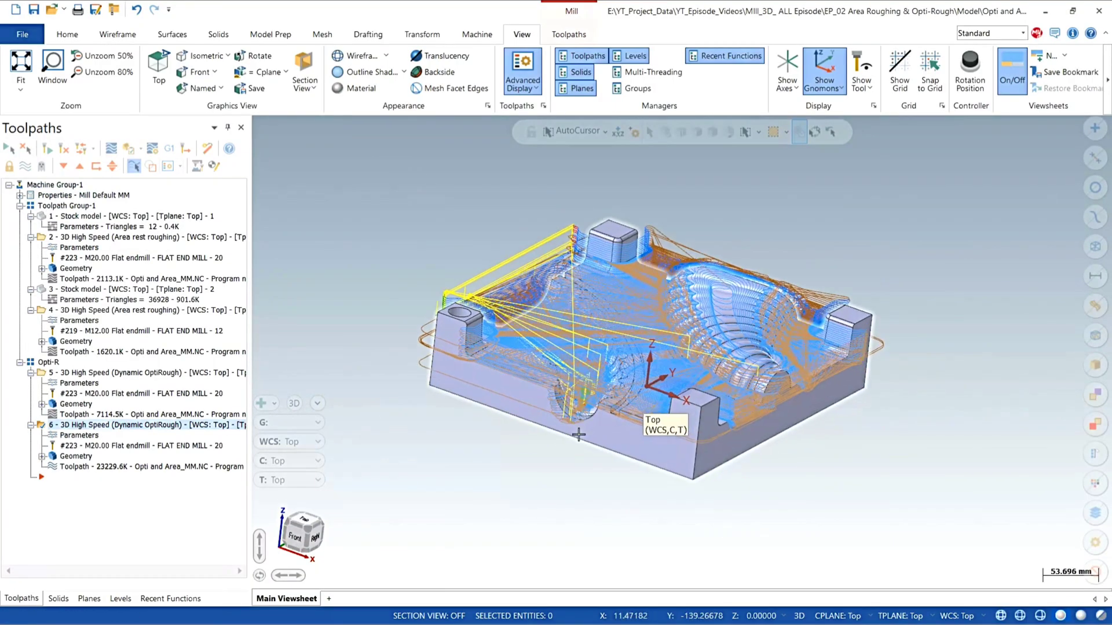
# Step: Play the Backplot of the copied OptiRough operation at a reduced speed
pyautogui.moveTo(579, 435)
pyautogui.mouseDown(button='middle')
pyautogui.moveTo(607, 410)
pyautogui.moveTo(562, 442)
pyautogui.mouseUp(button='middle')
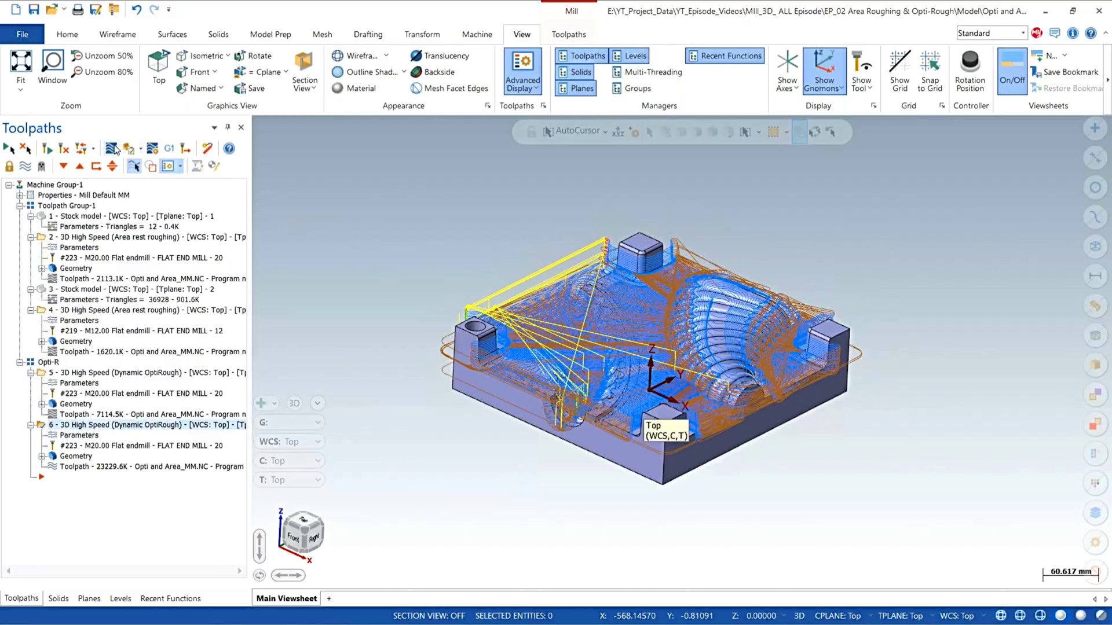
pyautogui.click(115, 149)
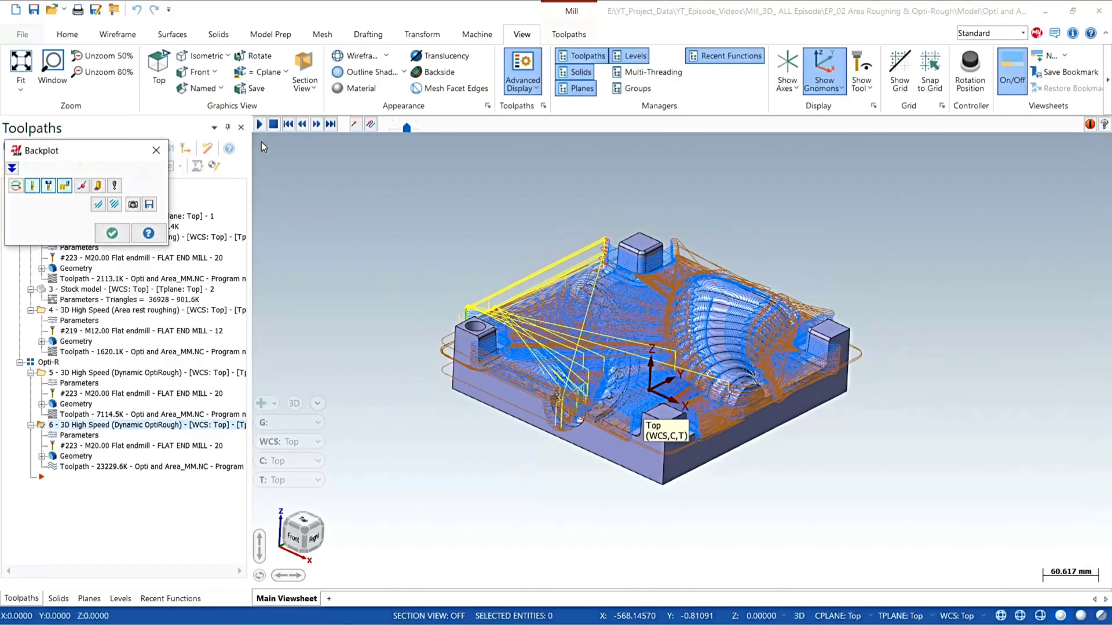
pyautogui.click(259, 126)
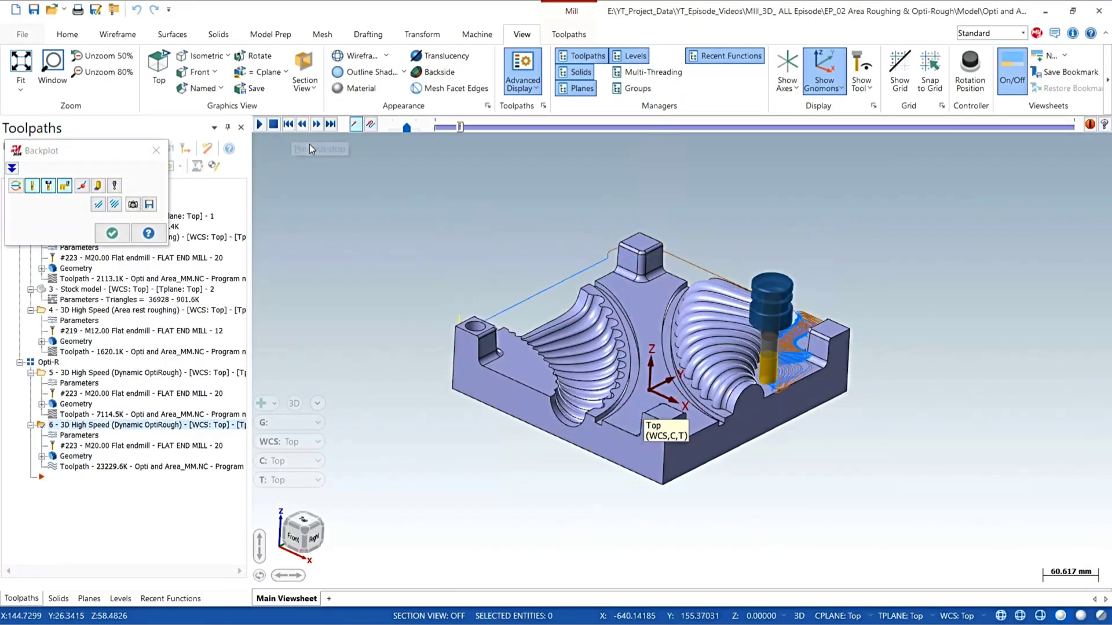
pyautogui.click(398, 131)
# Step: Follow the backplotted tool through the stepdown and stepup passes in side and angled views, and close the Backplot
pyautogui.moveTo(604, 282); pyautogui.dragTo(613, 247, button='middle')
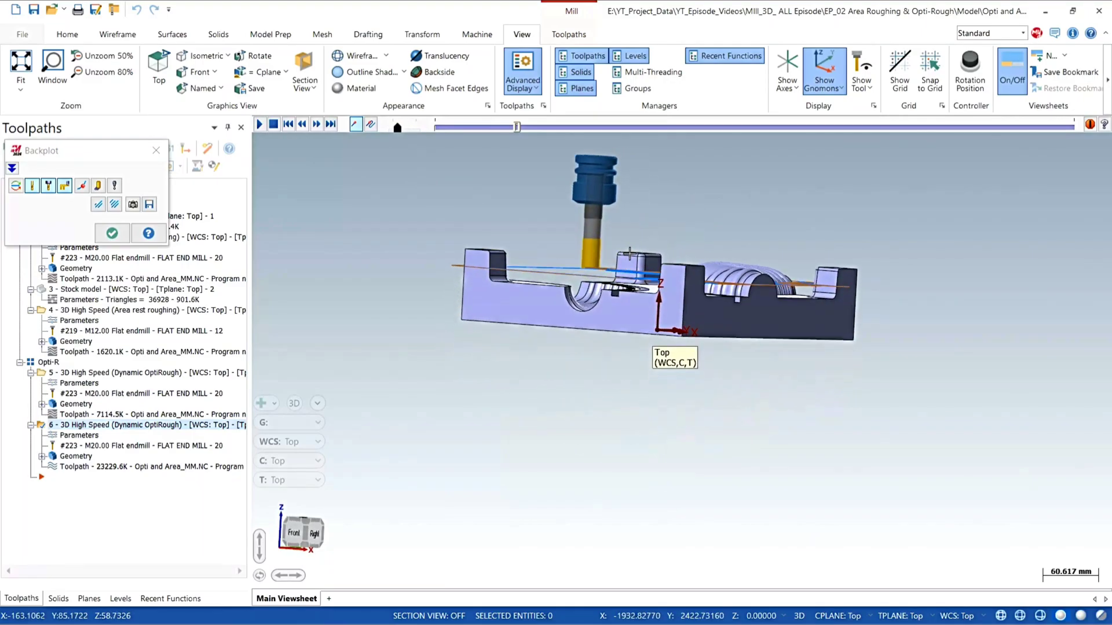
pyautogui.scroll(2, 605, 260)
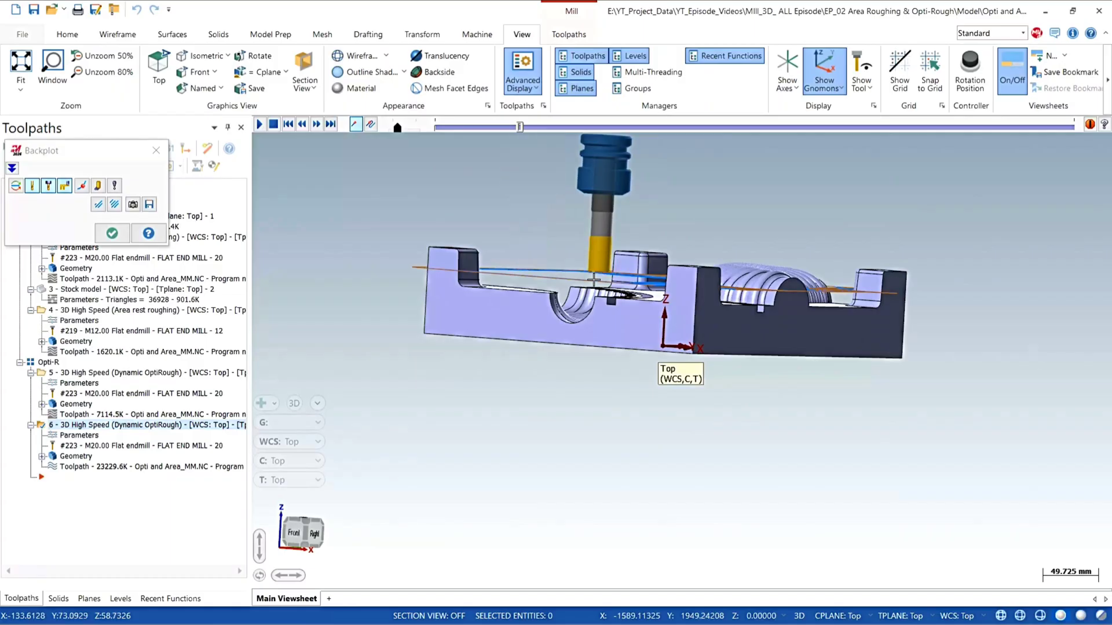
pyautogui.moveTo(594, 280); pyautogui.dragTo(483, 126, button='middle')
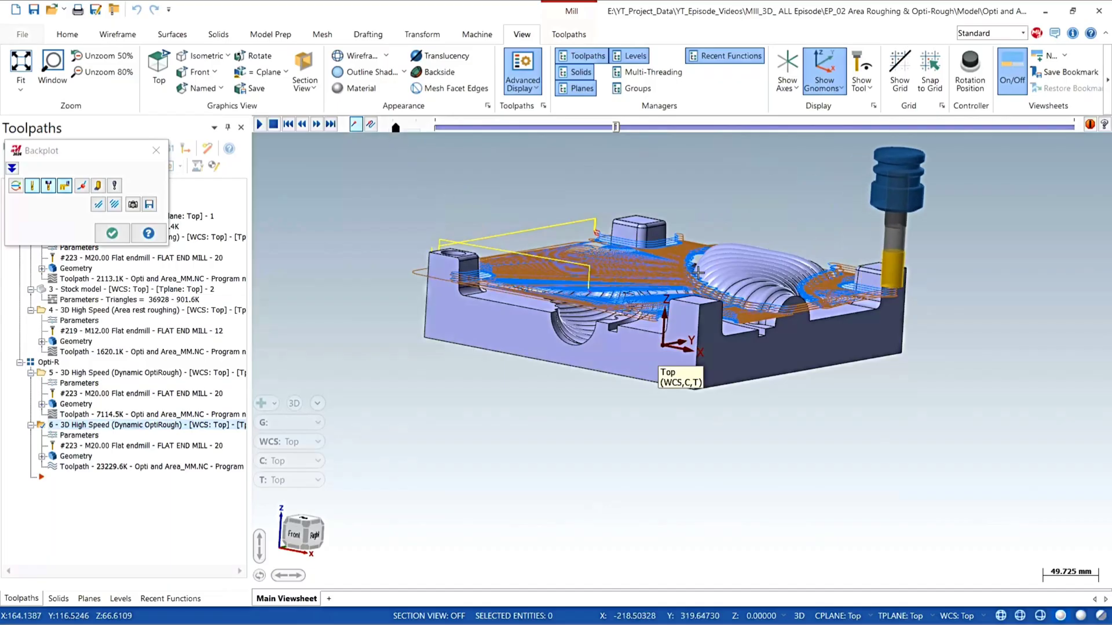
pyautogui.scroll(2, 829, 282)
pyautogui.scroll(1, 830, 282)
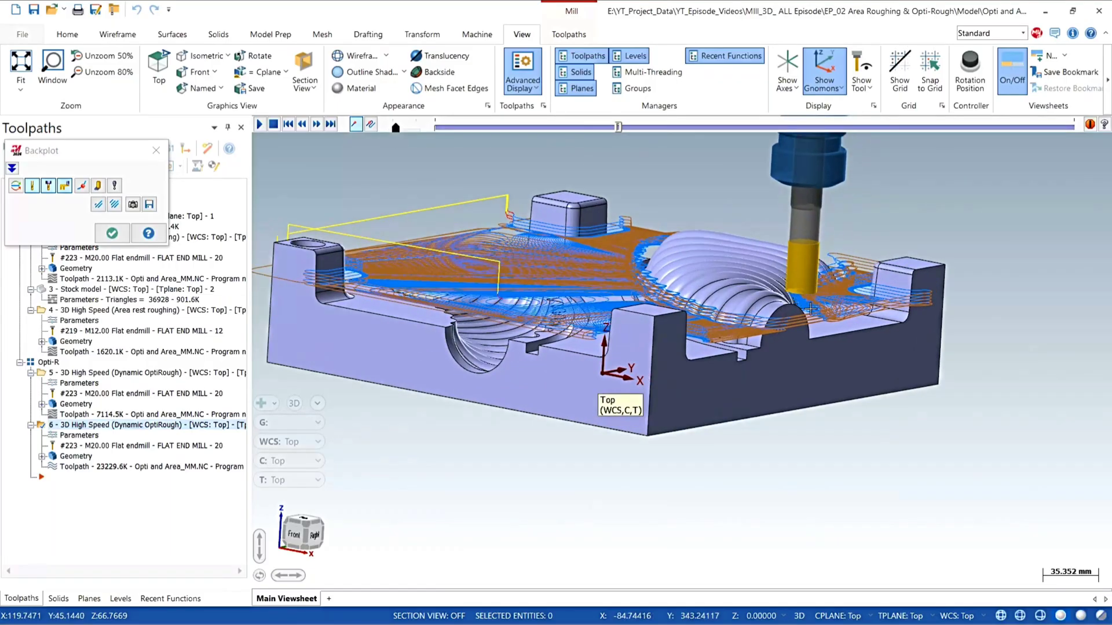
pyautogui.scroll(-1, 814, 326)
pyautogui.click(116, 236)
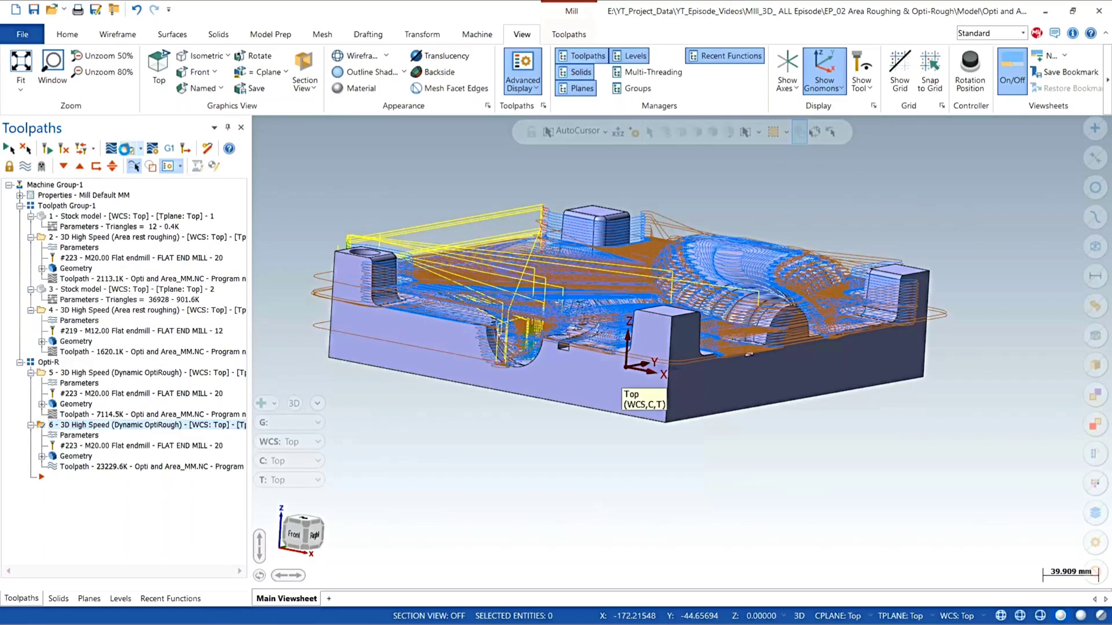
# Step: Run a Verify simulation of the copied OptiRough operation, slowing playback around the stepup cuts on the curved core before speeding it up again
pyautogui.click(125, 149)
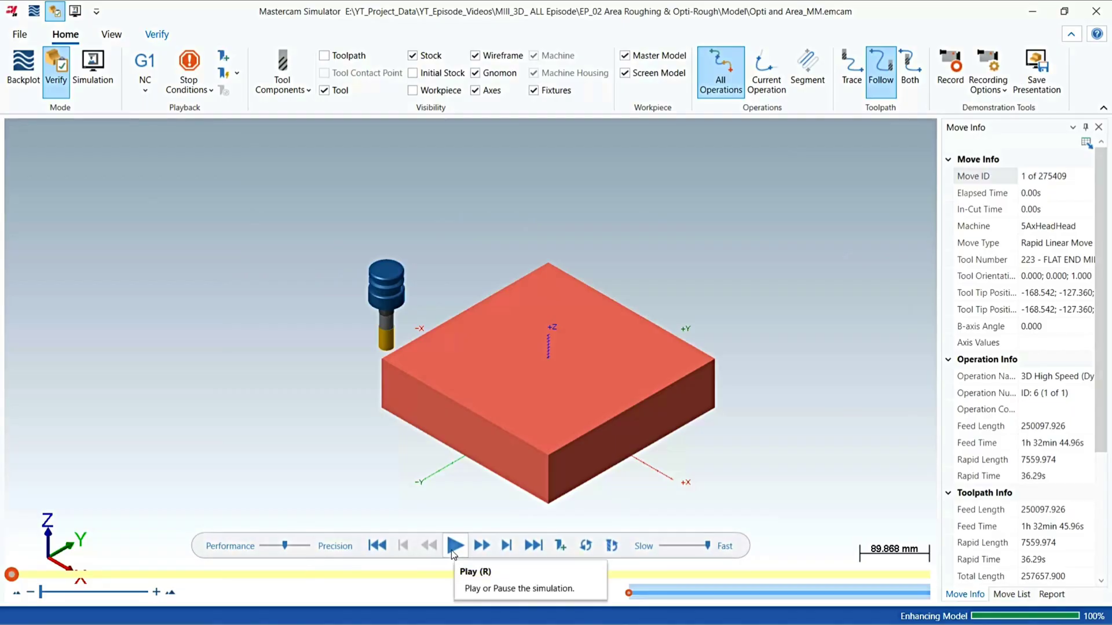
pyautogui.click(455, 546)
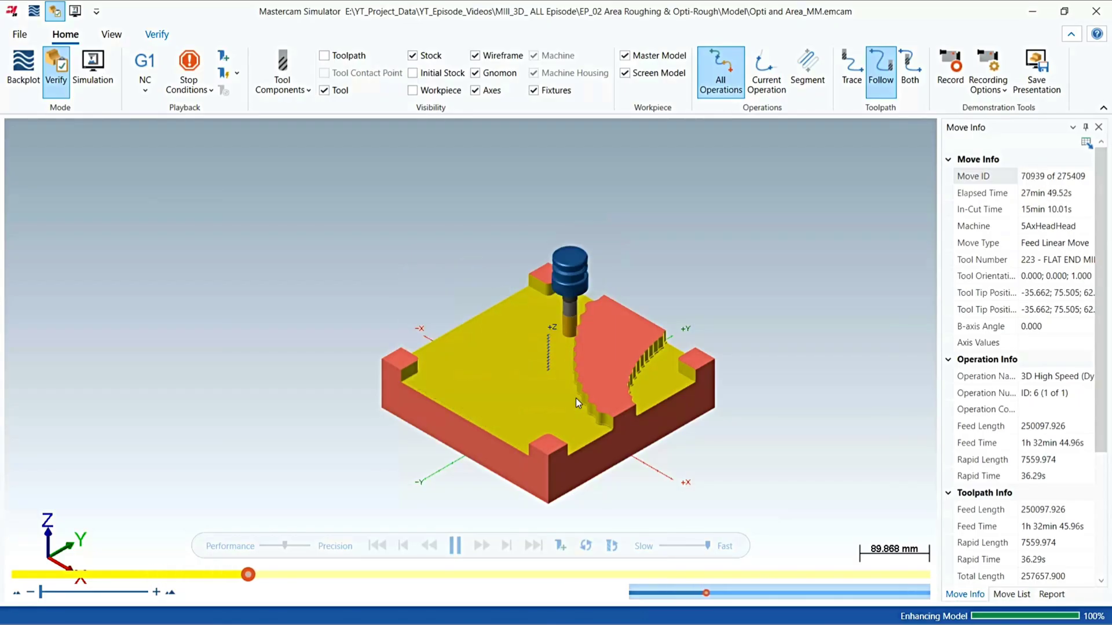
pyautogui.click(670, 546)
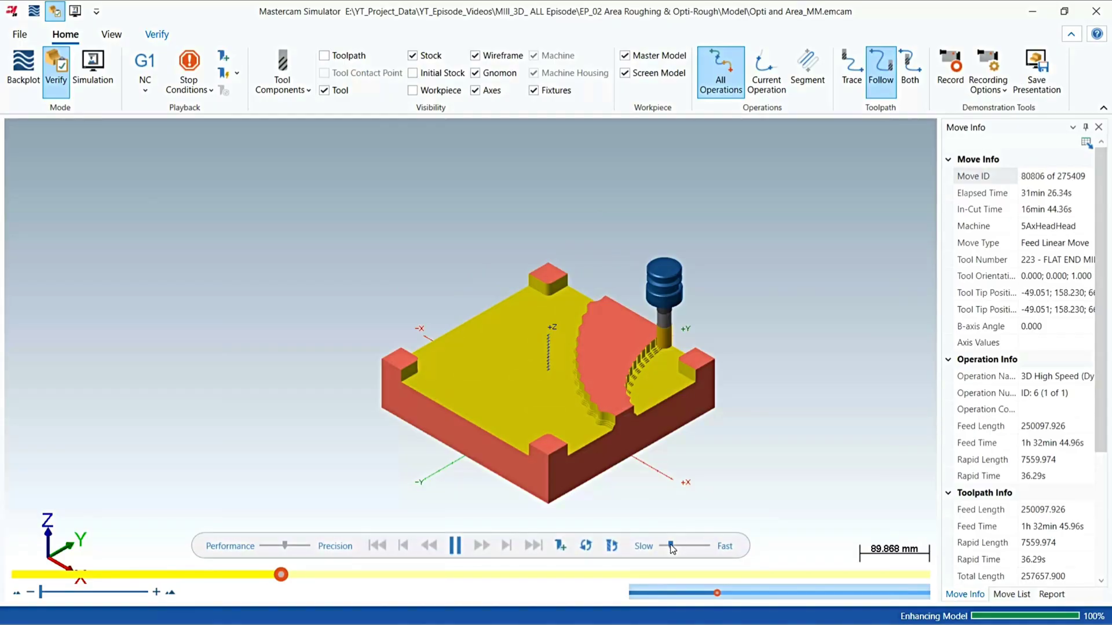
pyautogui.scroll(5, 614, 415)
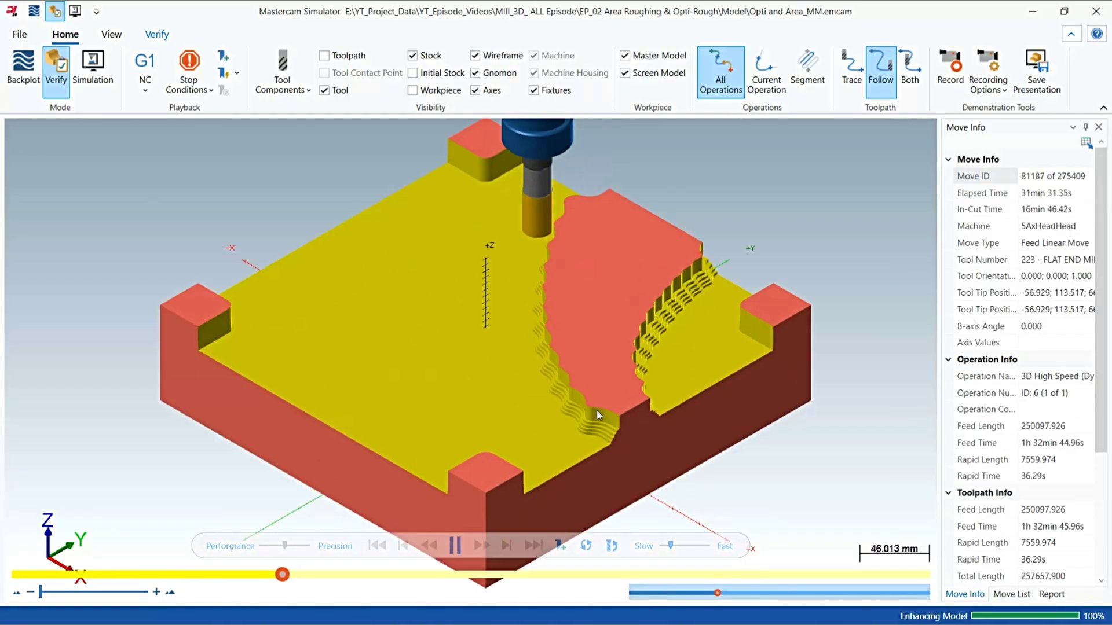
pyautogui.scroll(-1, 573, 422)
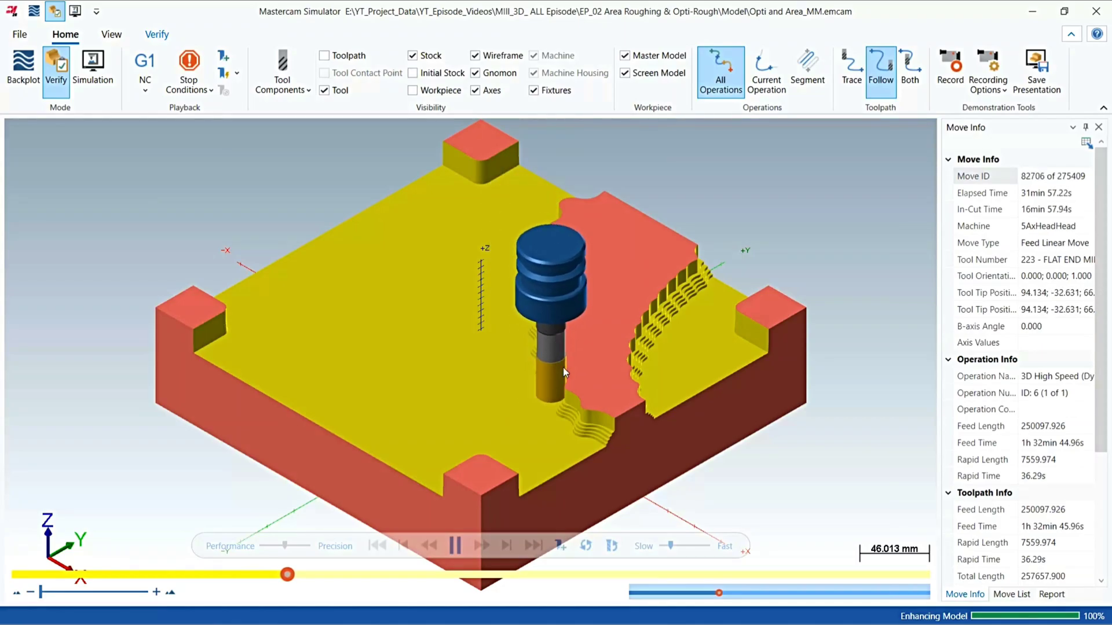
pyautogui.moveTo(671, 547); pyautogui.dragTo(678, 546)
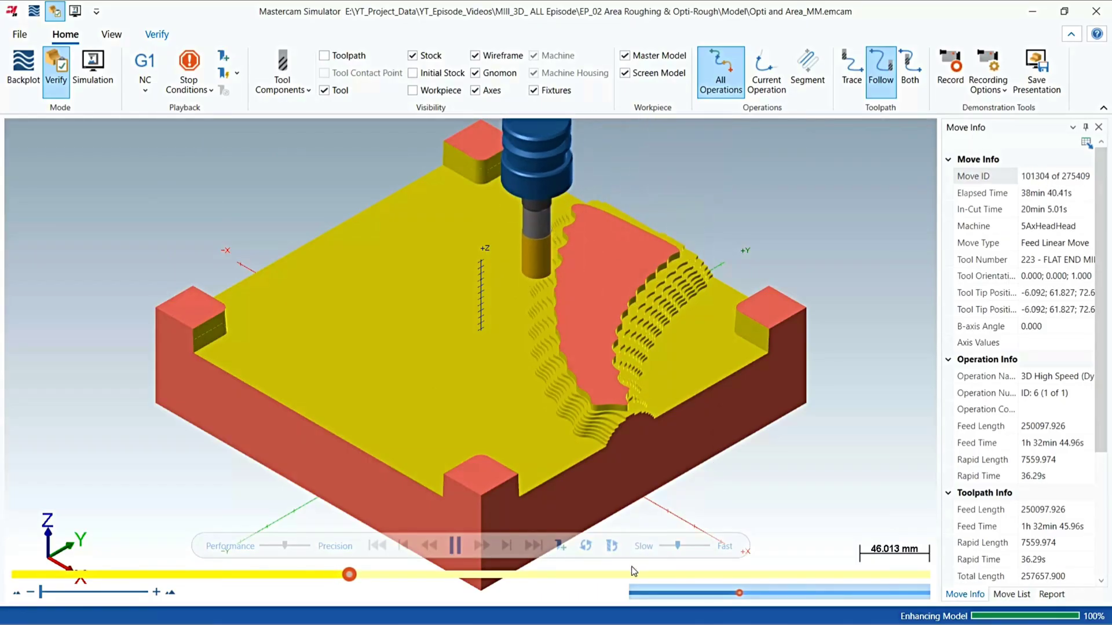
pyautogui.click(691, 546)
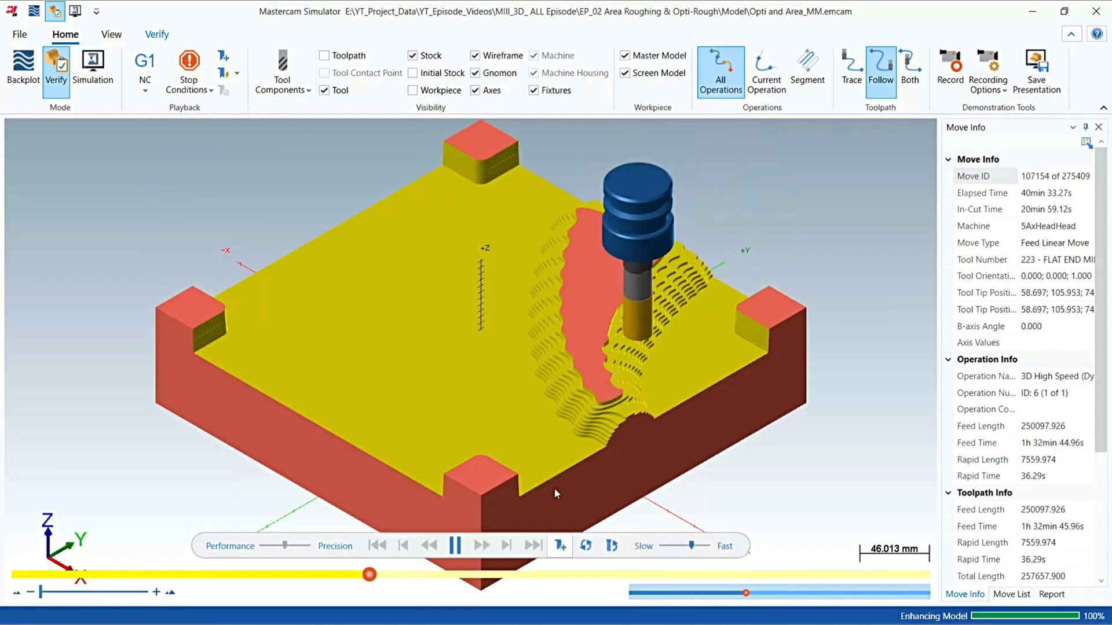
# Step: Pause the simulation and examine the stepup terraces on the curved core up close and from several angles
pyautogui.scroll(1, 599, 392)
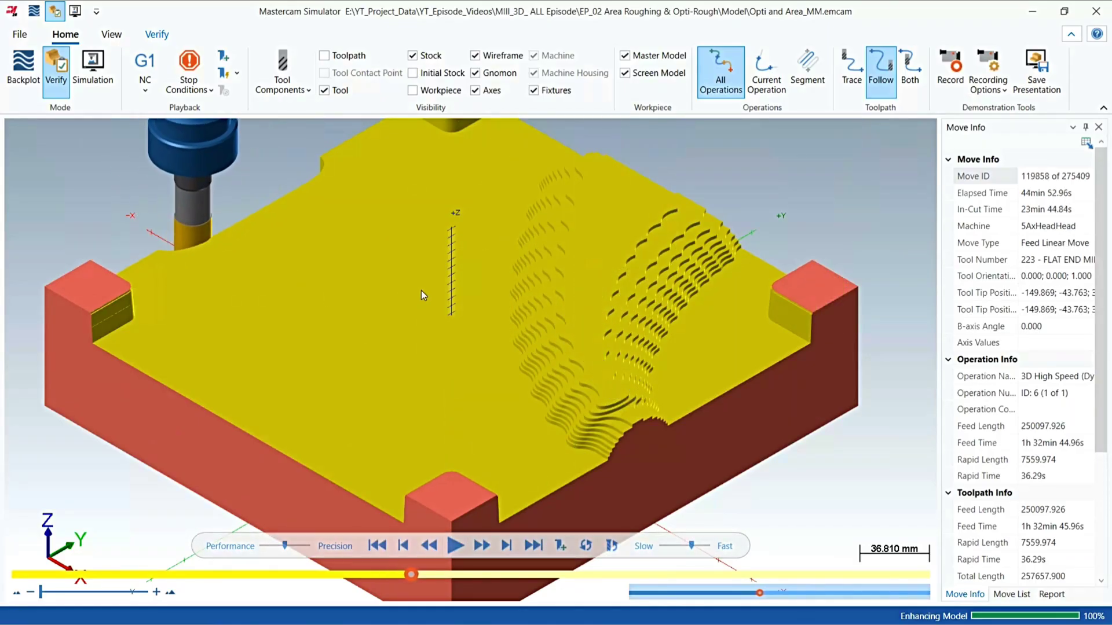
pyautogui.scroll(-1, 422, 290)
pyautogui.moveTo(555, 361); pyautogui.dragTo(505, 294, button='middle')
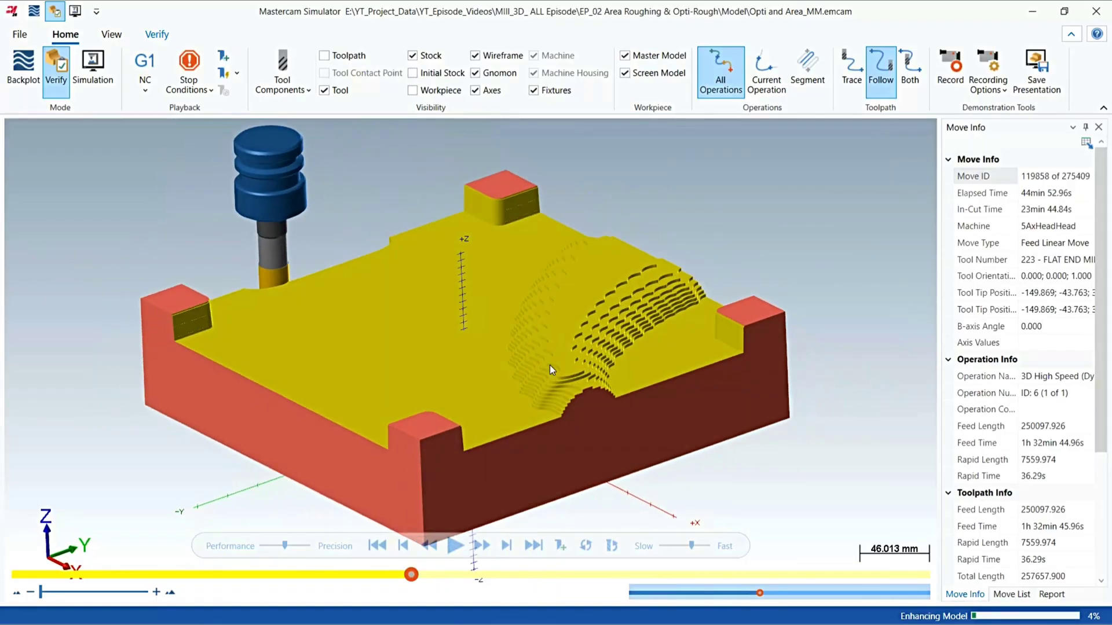
pyautogui.scroll(5, 554, 368)
pyautogui.moveTo(615, 366)
pyautogui.mouseDown(button='middle')
pyautogui.moveTo(597, 362)
pyautogui.moveTo(615, 358)
pyautogui.mouseUp(button='middle')
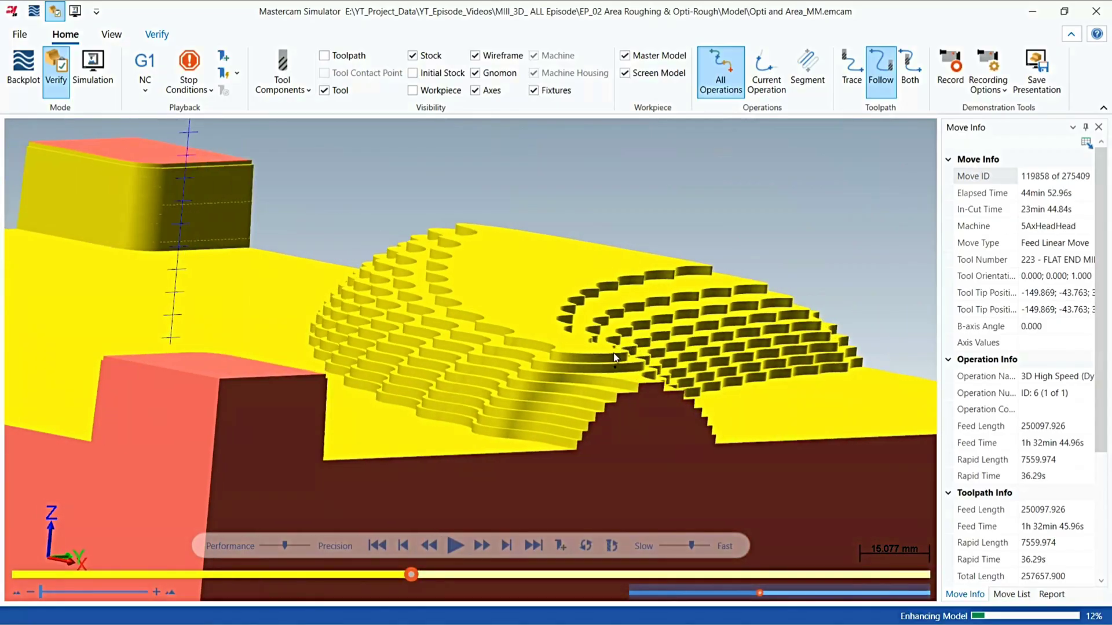
pyautogui.scroll(-2, 538, 340)
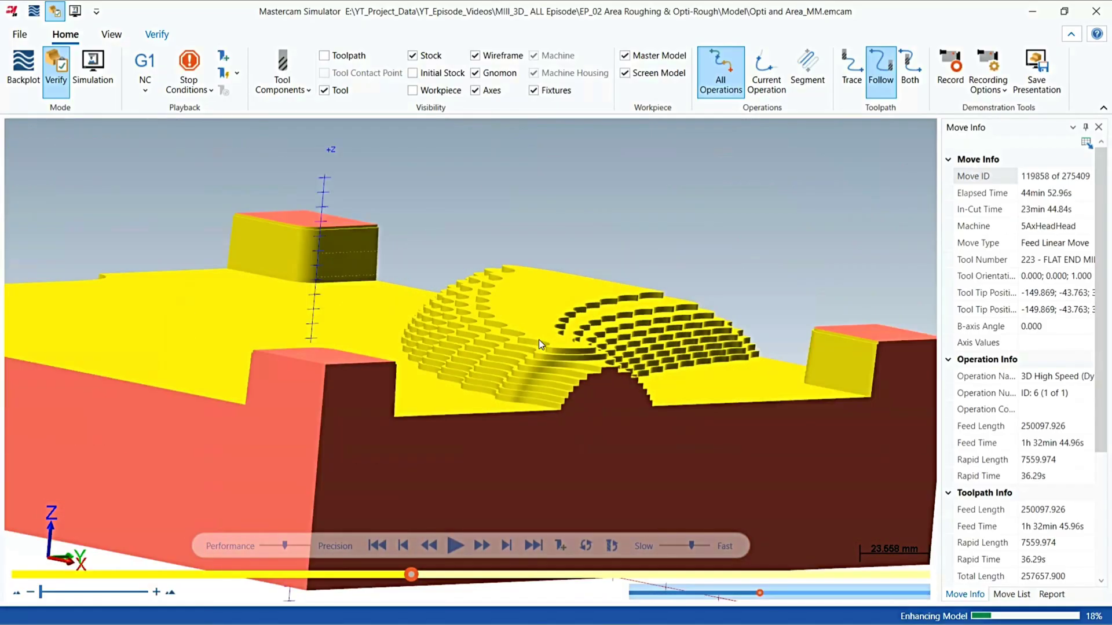
pyautogui.moveTo(567, 327)
pyautogui.mouseDown(button='middle')
pyautogui.moveTo(554, 339)
pyautogui.moveTo(573, 334)
pyautogui.mouseUp(button='middle')
pyautogui.scroll(-4, 553, 326)
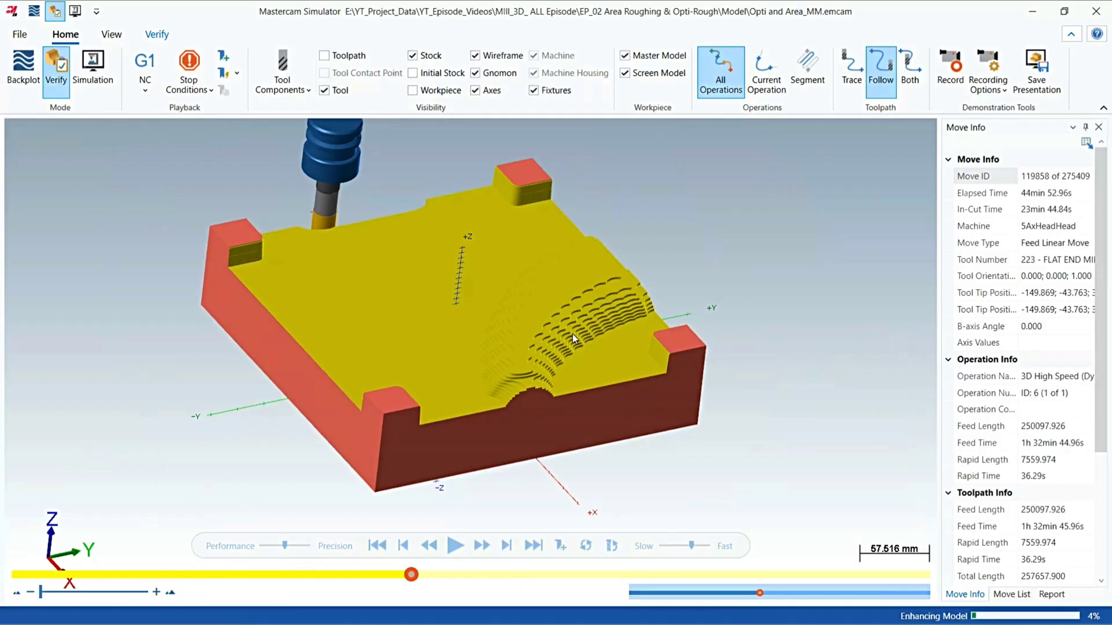
# Step: Close the Verify simulation and examine the first OptiRough operation's passes running beyond the part's open front edge up close
pyautogui.scroll(1, 535, 347)
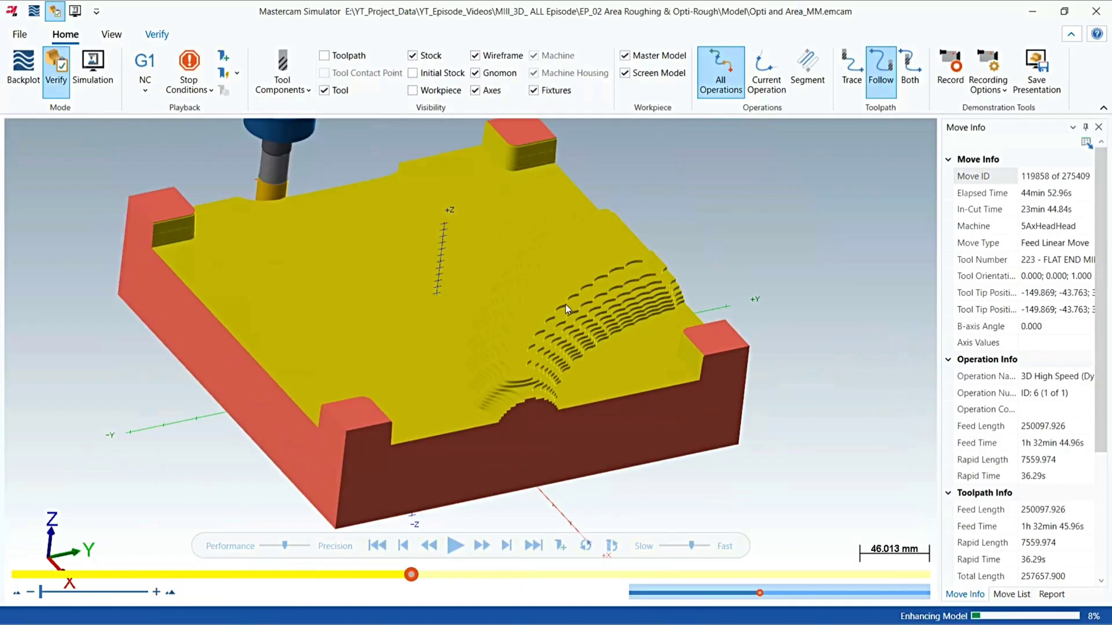
pyautogui.click(1096, 11)
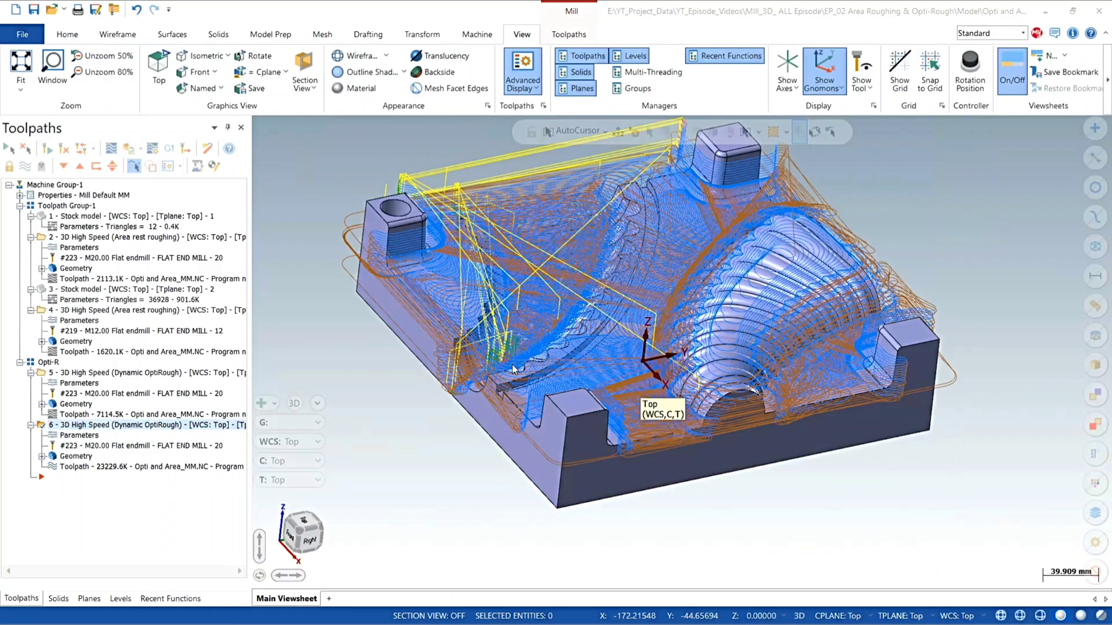
pyautogui.click(95, 373)
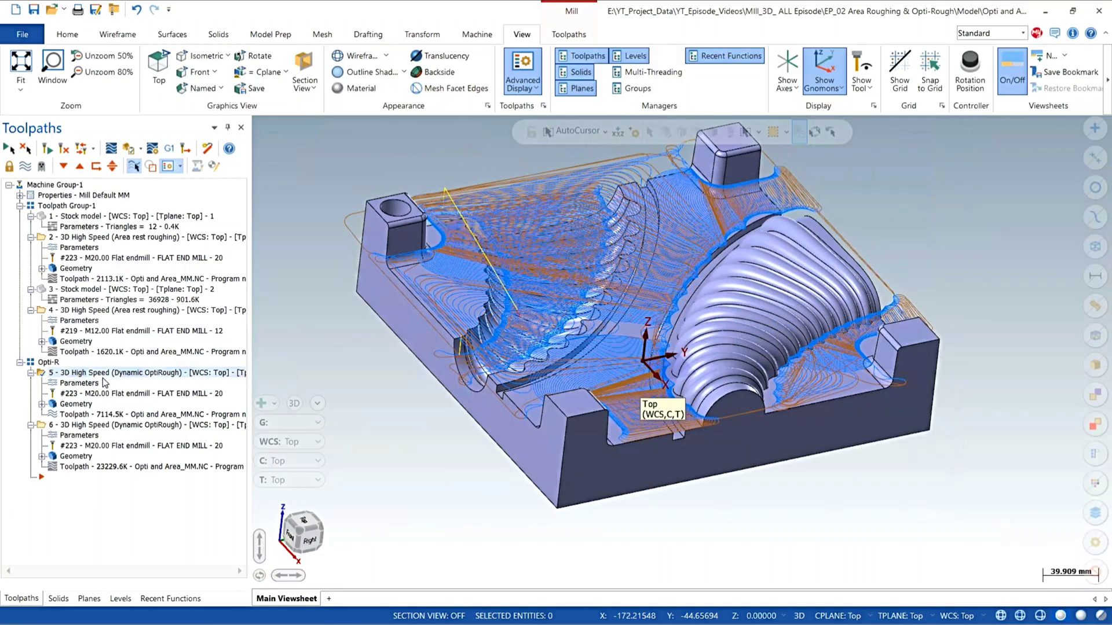
pyautogui.scroll(3, 693, 476)
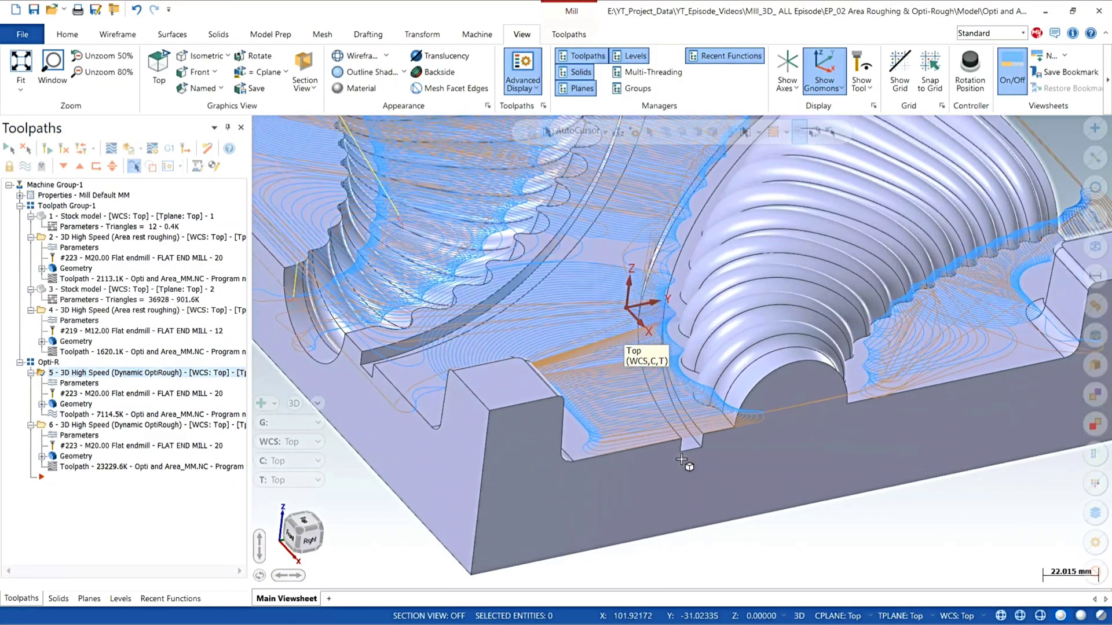
pyautogui.scroll(4, 693, 477)
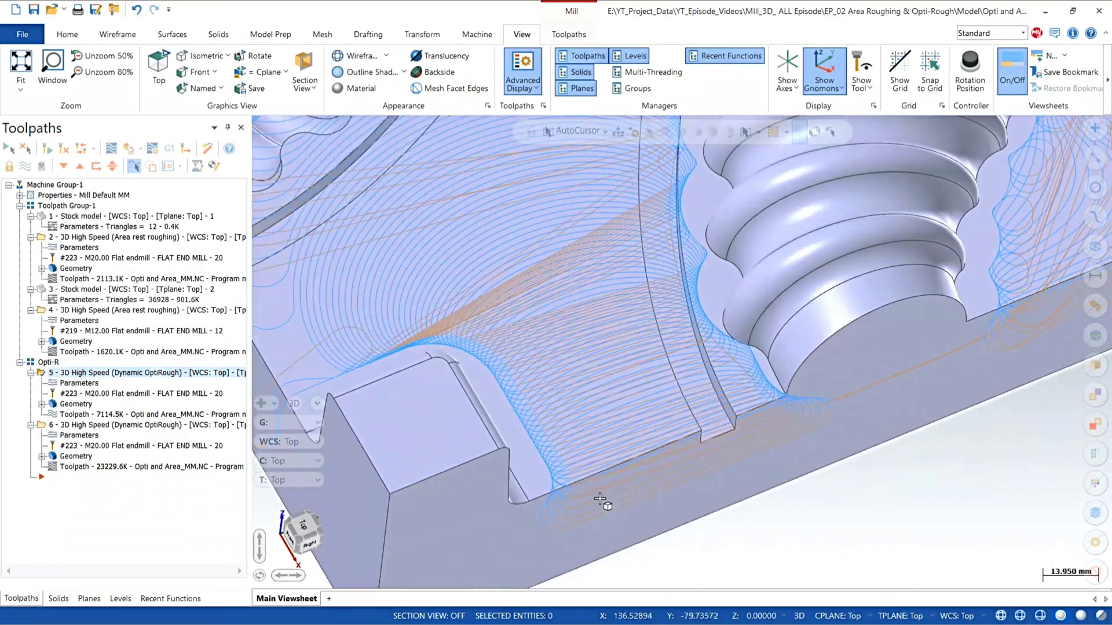
pyautogui.scroll(-2, 761, 364)
pyautogui.scroll(3, 888, 525)
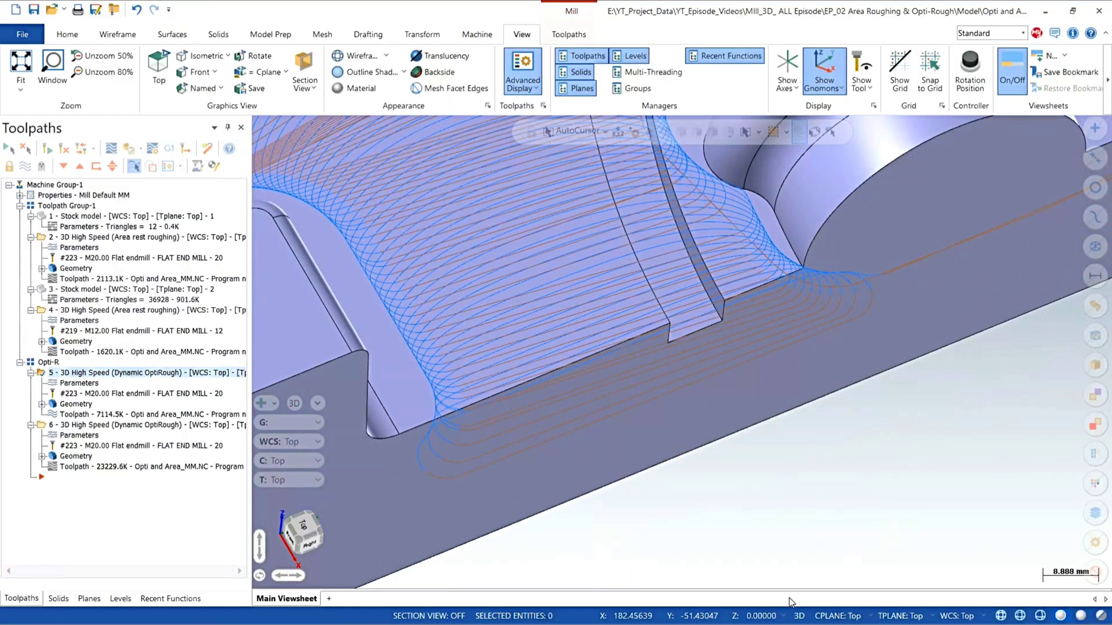
pyautogui.moveTo(740, 538); pyautogui.dragTo(702, 289, button='middle')
pyautogui.scroll(3, 789, 508)
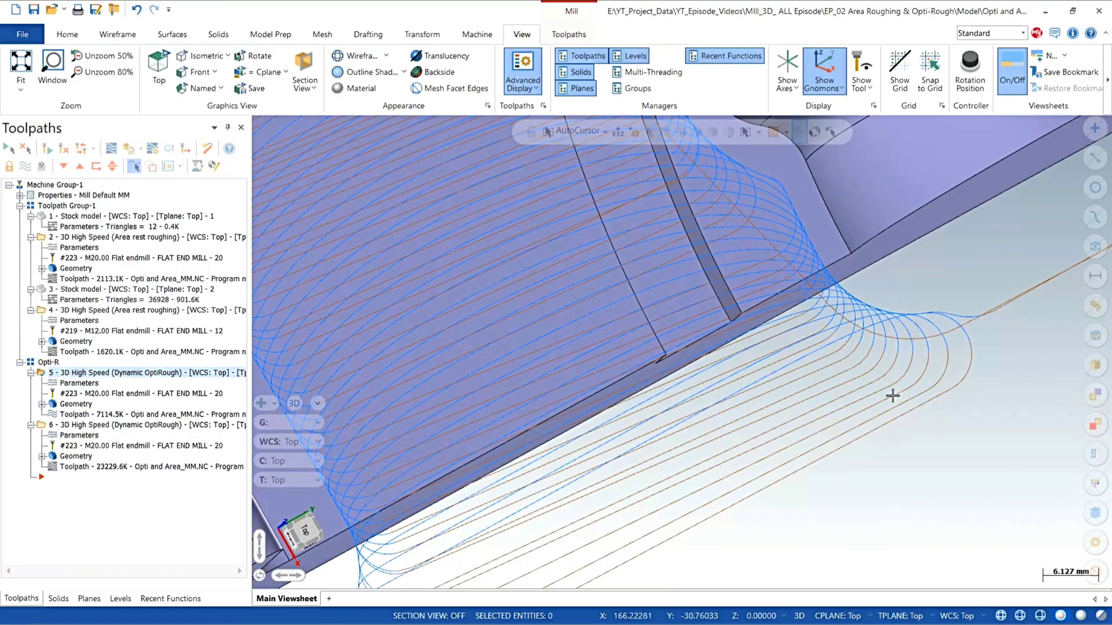
# Step: Analyze the OptiRough passes outside the open edge with the tool and holder displayed, and close the analysis
pyautogui.press('F4')
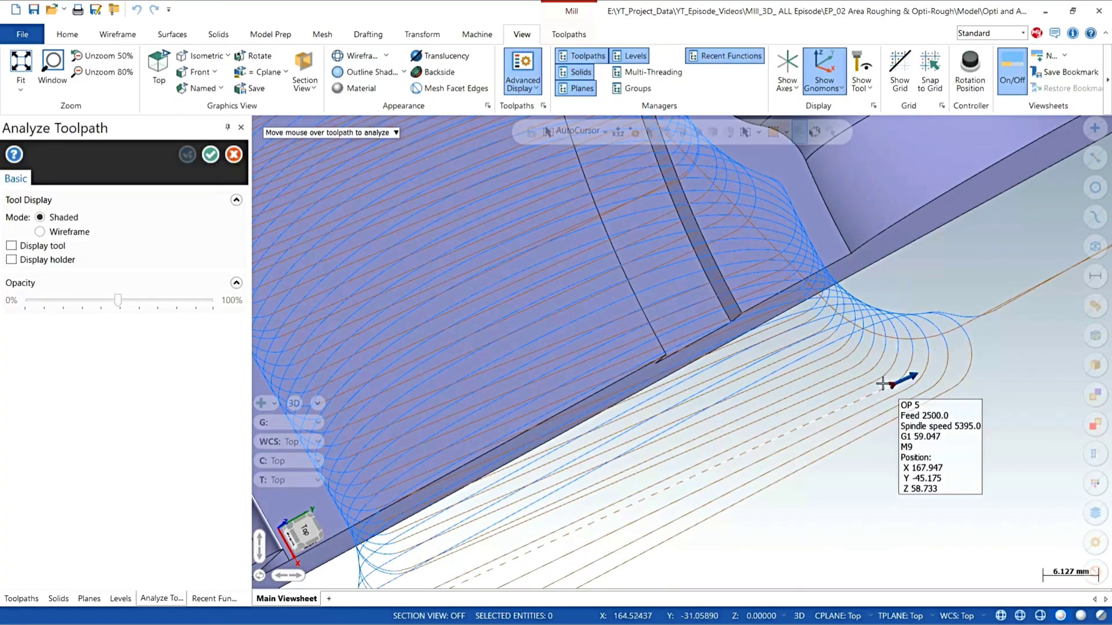
pyautogui.click(11, 260)
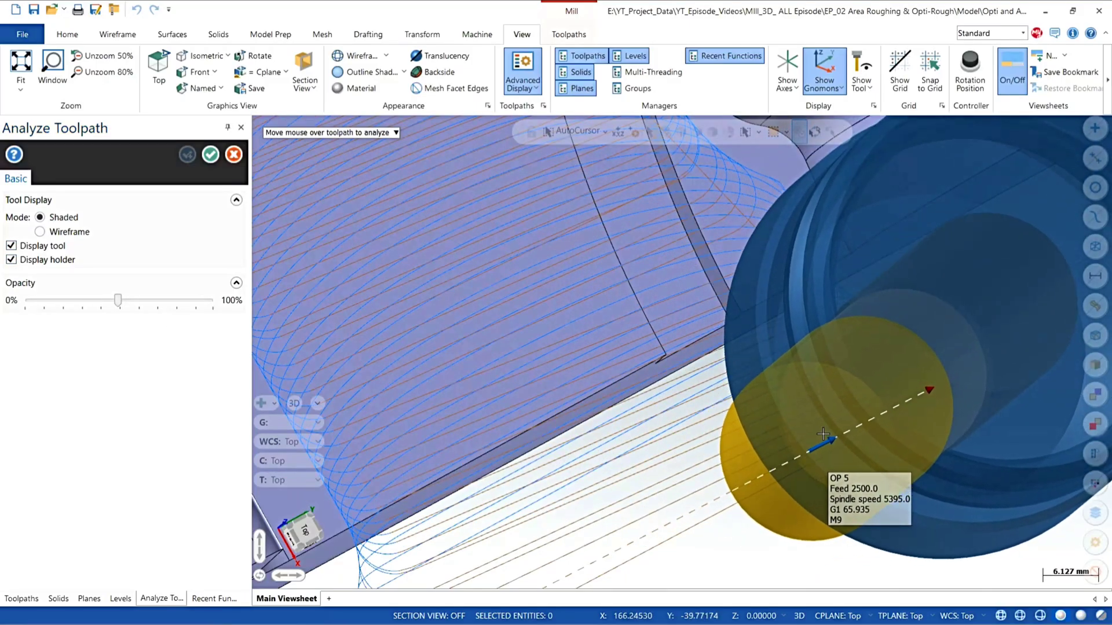
pyautogui.moveTo(827, 433); pyautogui.dragTo(785, 256, button='middle')
pyautogui.scroll(-2, 785, 255)
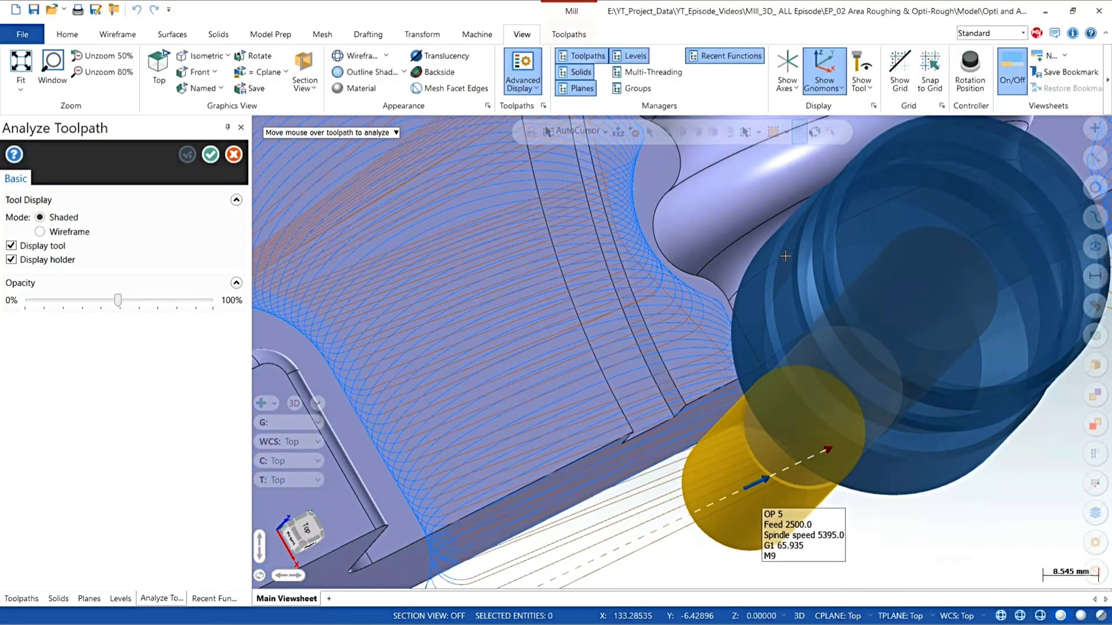
pyautogui.scroll(-3, 786, 256)
pyautogui.scroll(4, 529, 462)
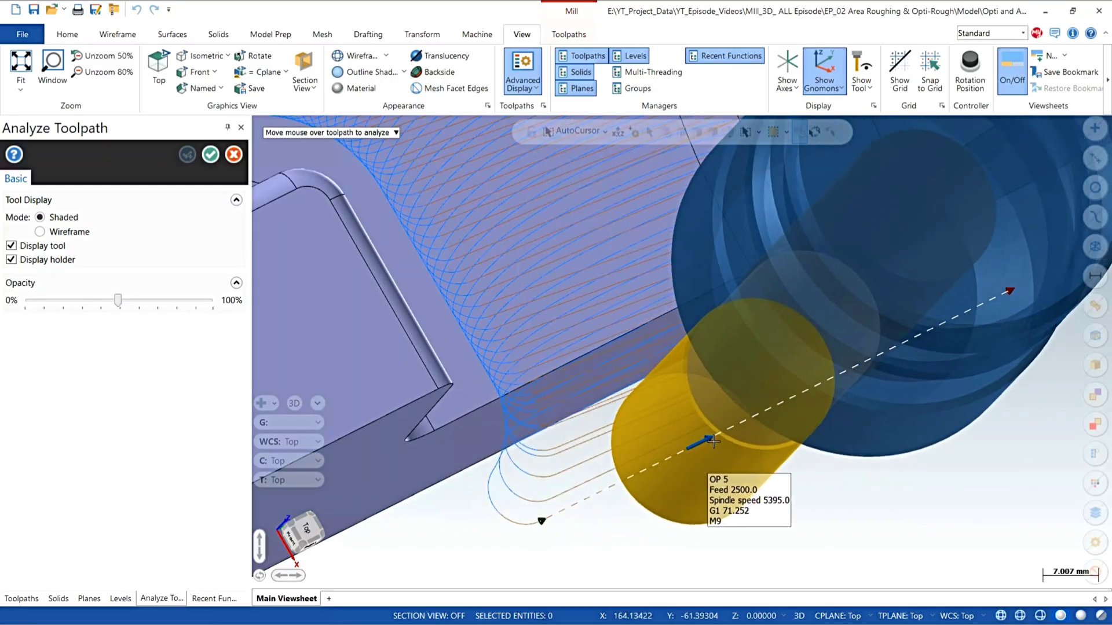
pyautogui.scroll(-3, 677, 422)
pyautogui.press('Escape')
pyautogui.moveTo(655, 452); pyautogui.dragTo(641, 442, button='middle')
pyautogui.scroll(-5, 642, 442)
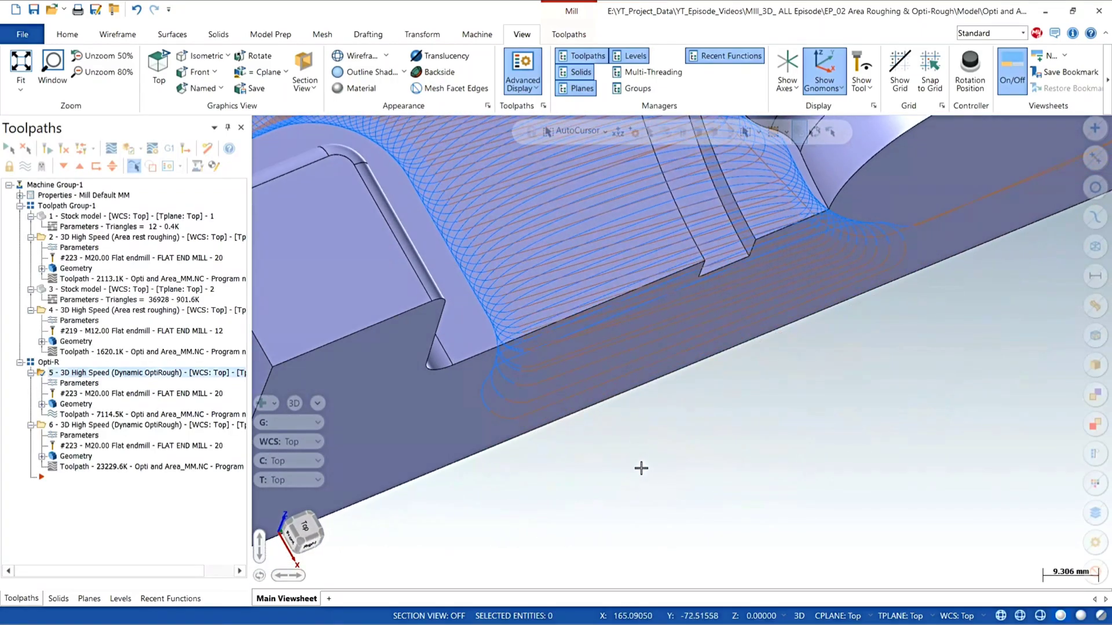
pyautogui.scroll(-2, 642, 464)
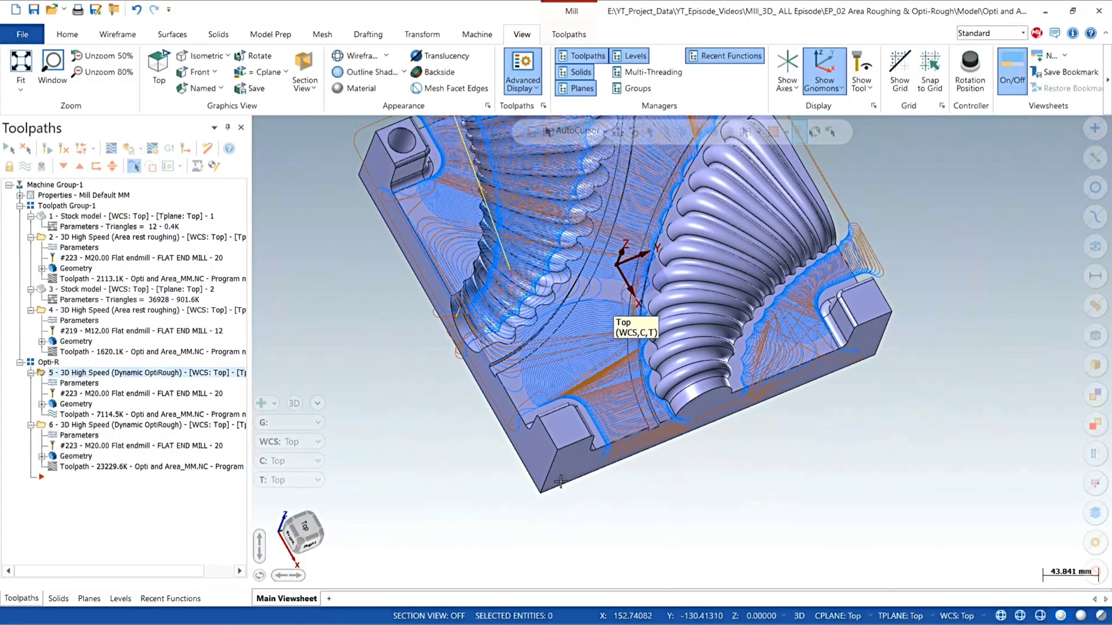
pyautogui.moveTo(563, 482)
pyautogui.mouseDown(button='middle')
pyautogui.moveTo(544, 428)
pyautogui.moveTo(568, 418)
pyautogui.moveTo(581, 434)
pyautogui.mouseUp(button='middle')
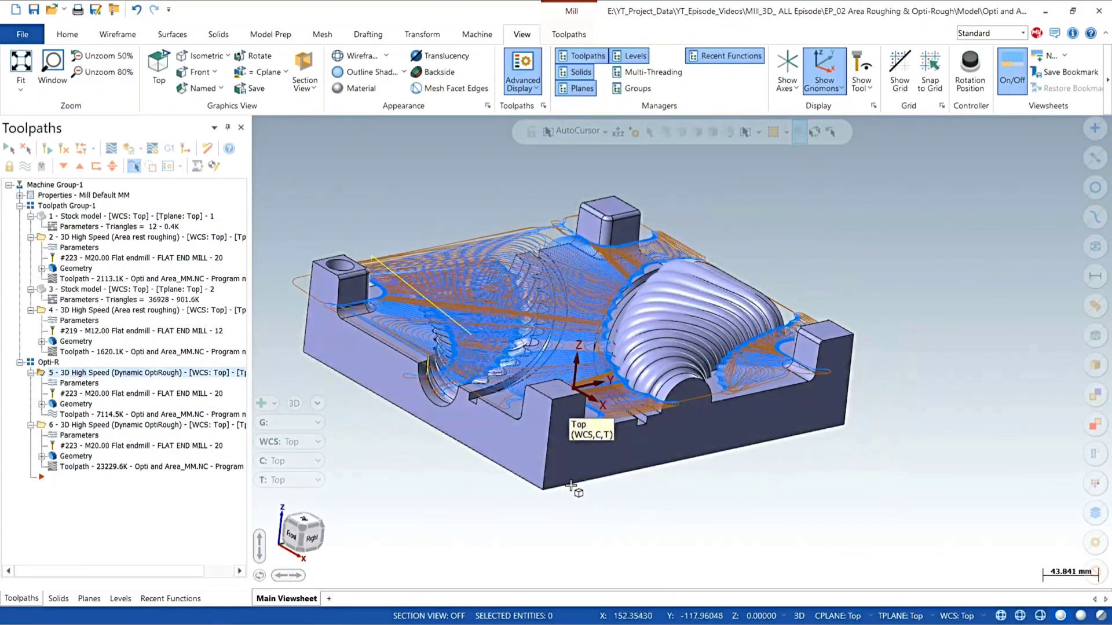
pyautogui.click(567, 34)
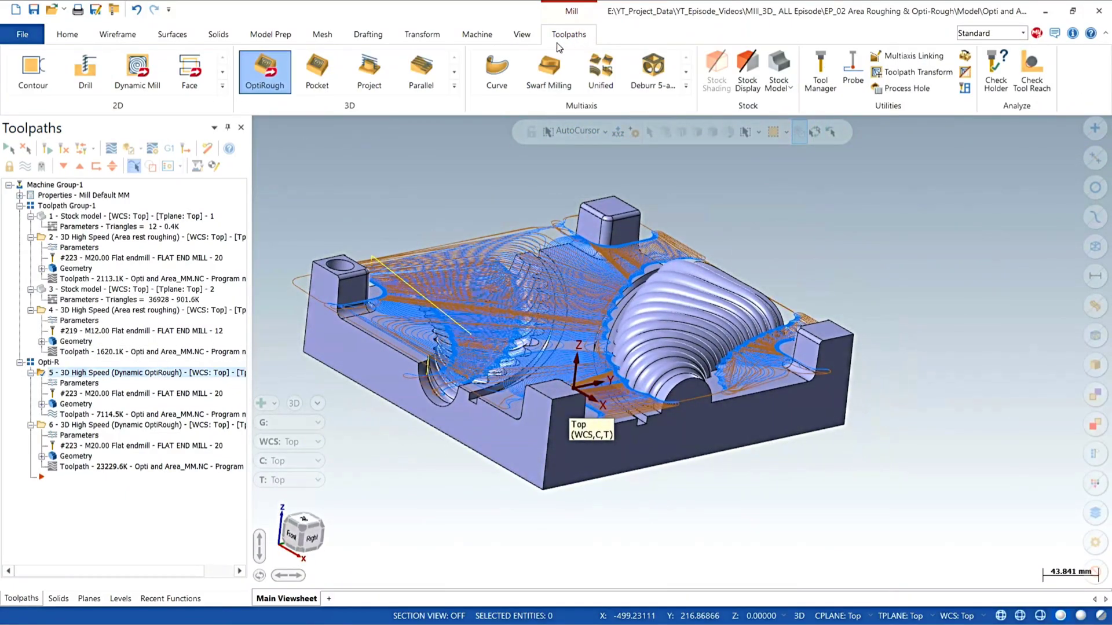
pyautogui.scroll(-1, 849, 240)
pyautogui.scroll(-2, 847, 238)
pyautogui.moveTo(579, 447); pyautogui.dragTo(553, 434, button='middle')
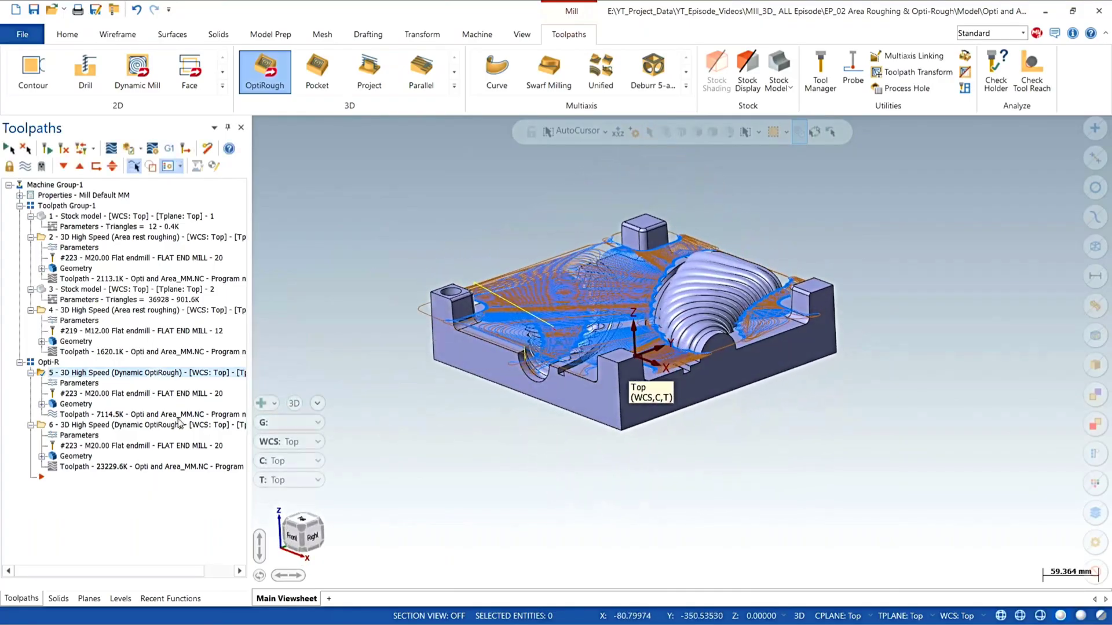
# Step: Limit the copied OptiRough operation to a maximum Z depth of 44.45 mm, picked from a point on the model
pyautogui.click(87, 426)
pyautogui.click(101, 434)
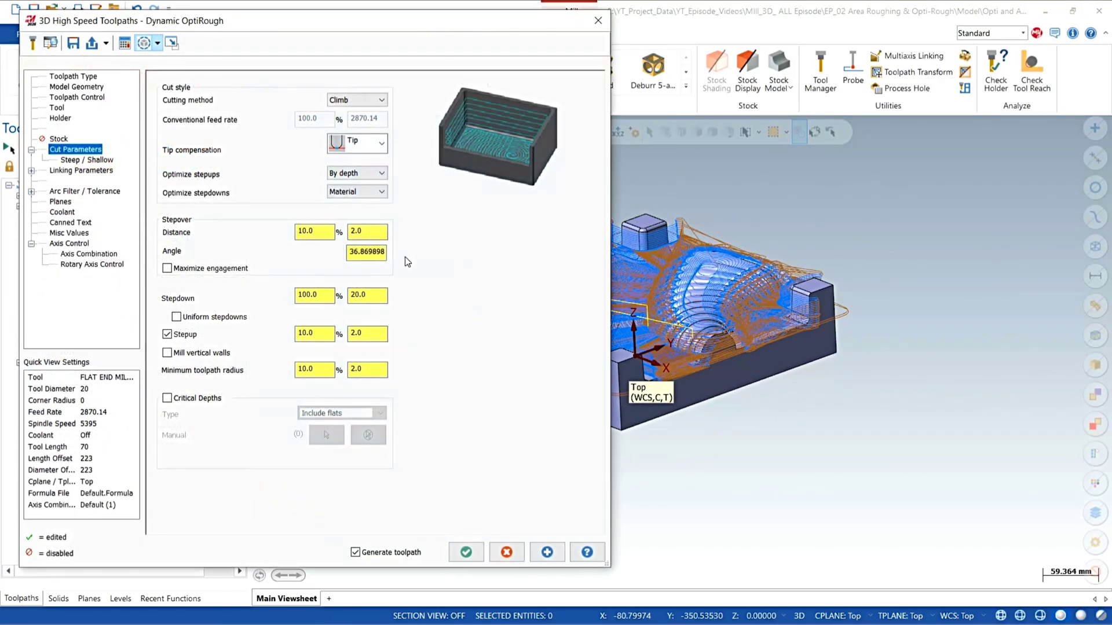
pyautogui.click(97, 160)
pyautogui.click(182, 202)
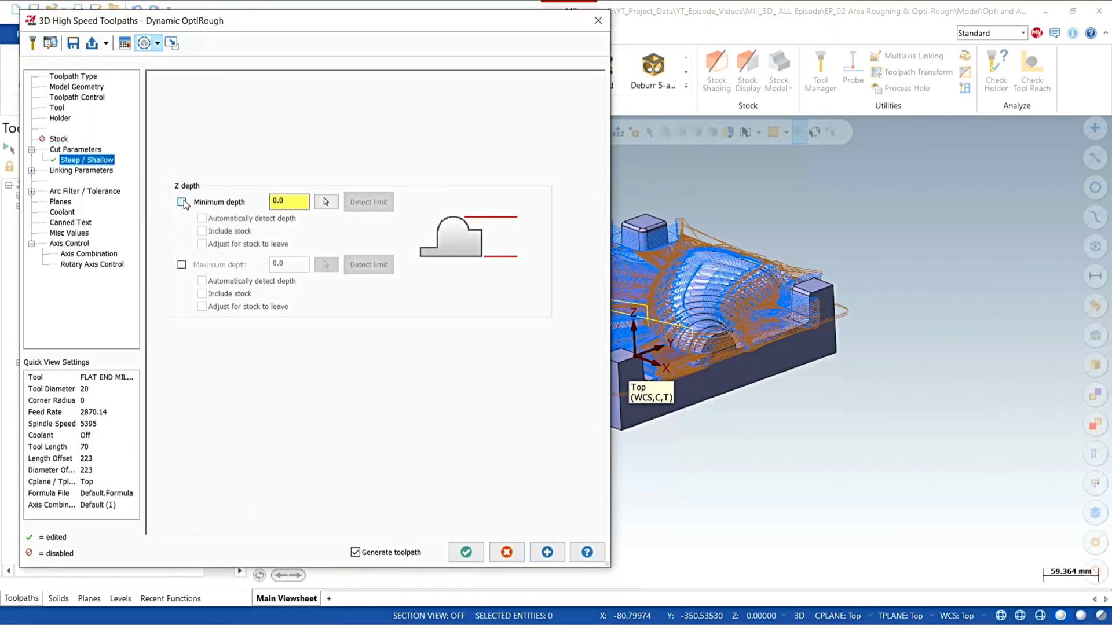
pyautogui.click(182, 202)
pyautogui.click(182, 265)
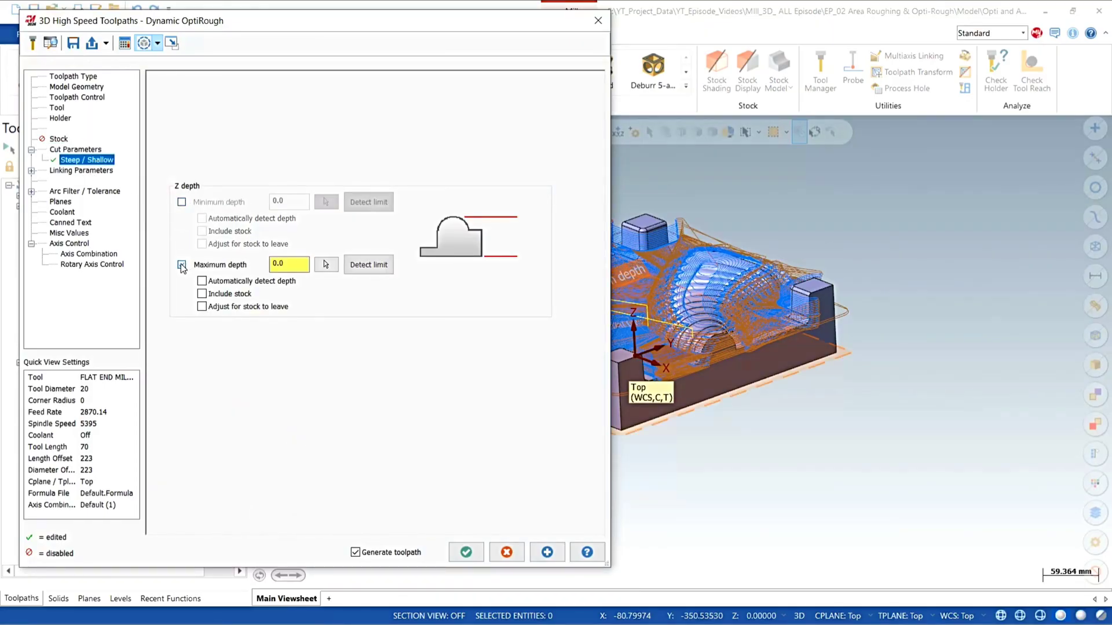
pyautogui.click(326, 265)
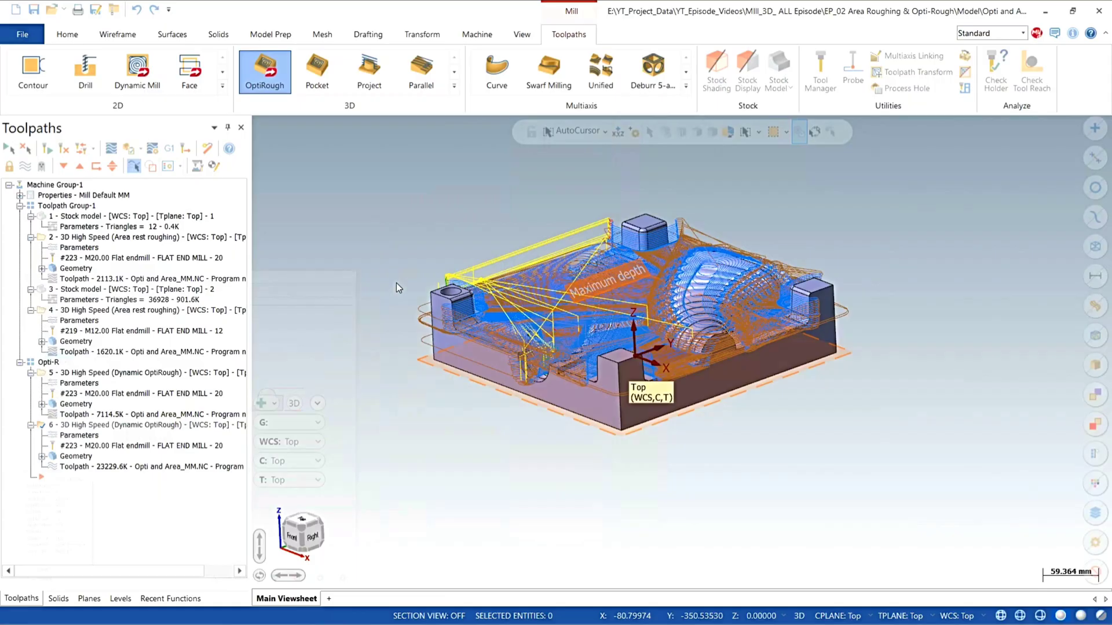
pyautogui.click(523, 352)
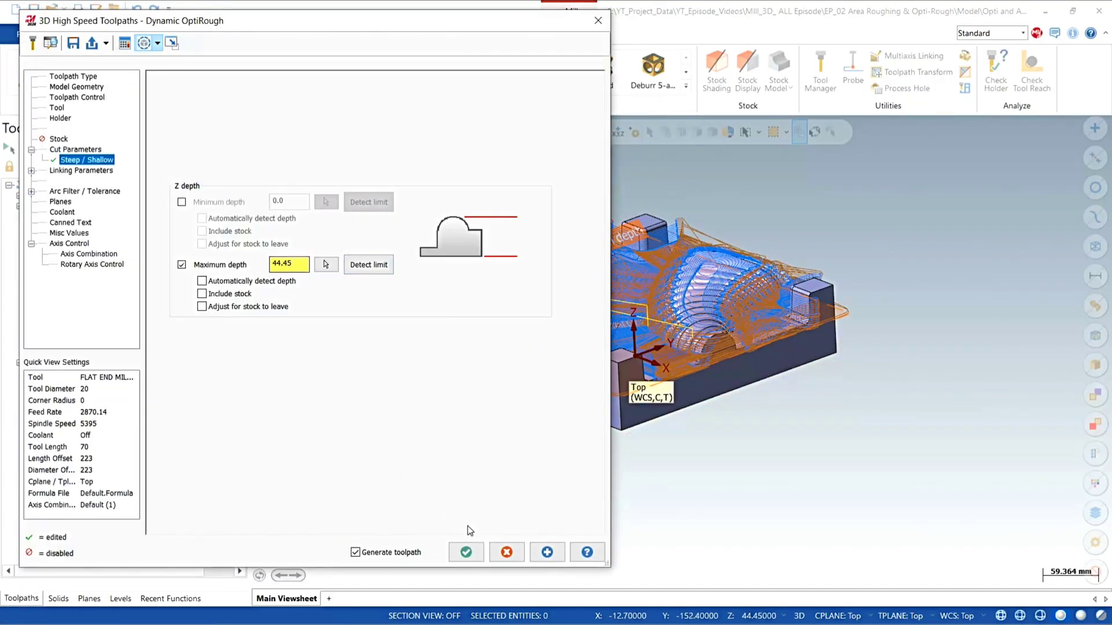
# Step: Set the copied operation's stepover distance to 8 mm (40%) and turn off its stepup
pyautogui.click(75, 150)
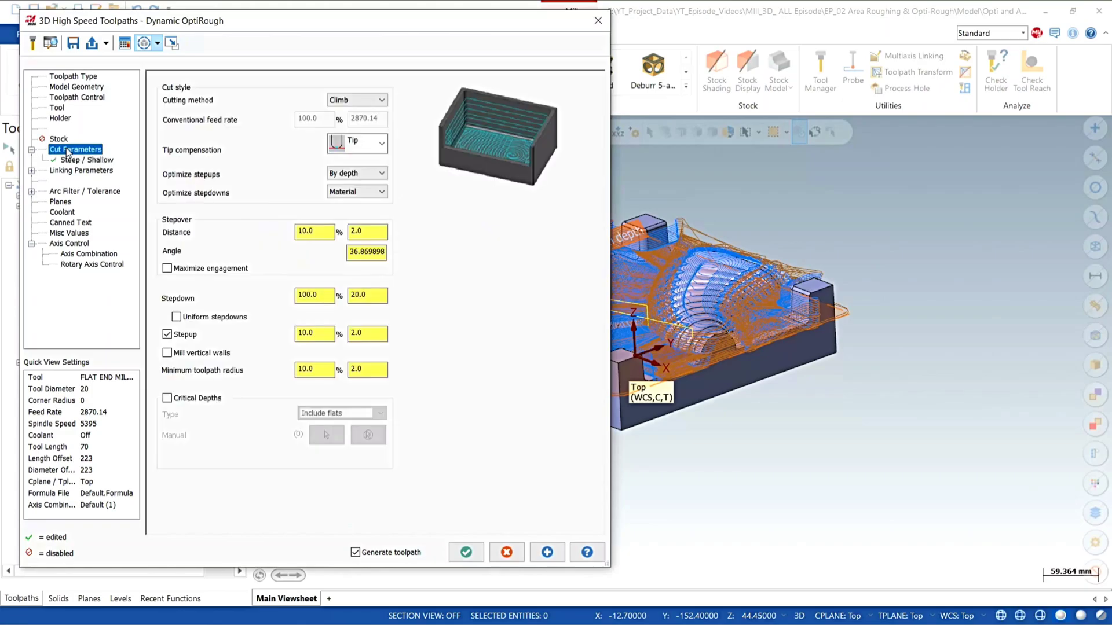
pyautogui.moveTo(360, 231); pyautogui.dragTo(200, 234)
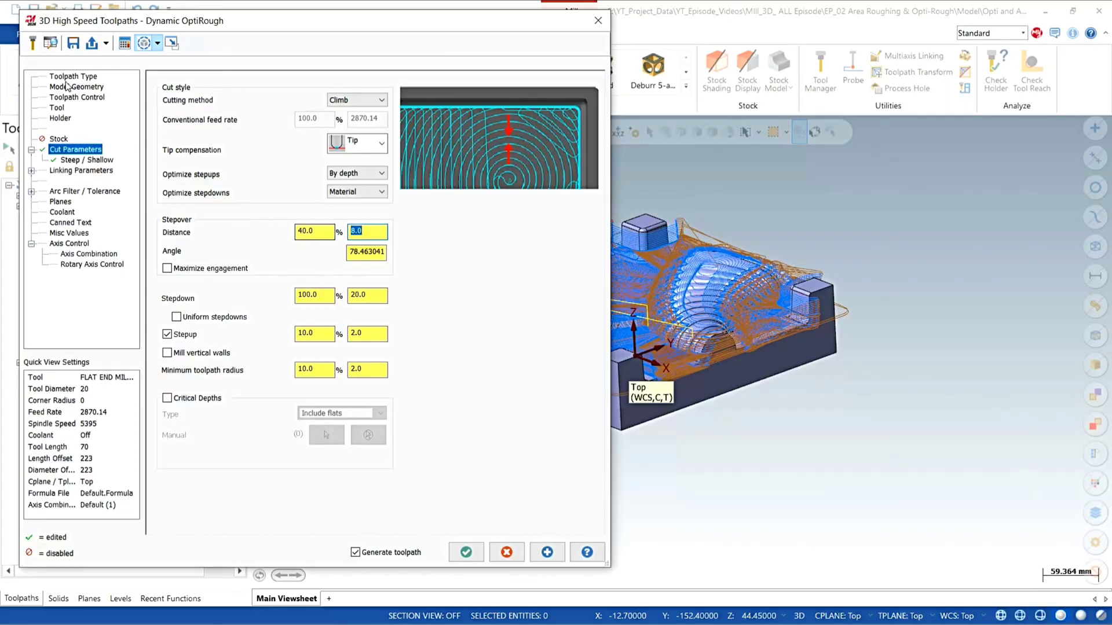
pyautogui.click(187, 336)
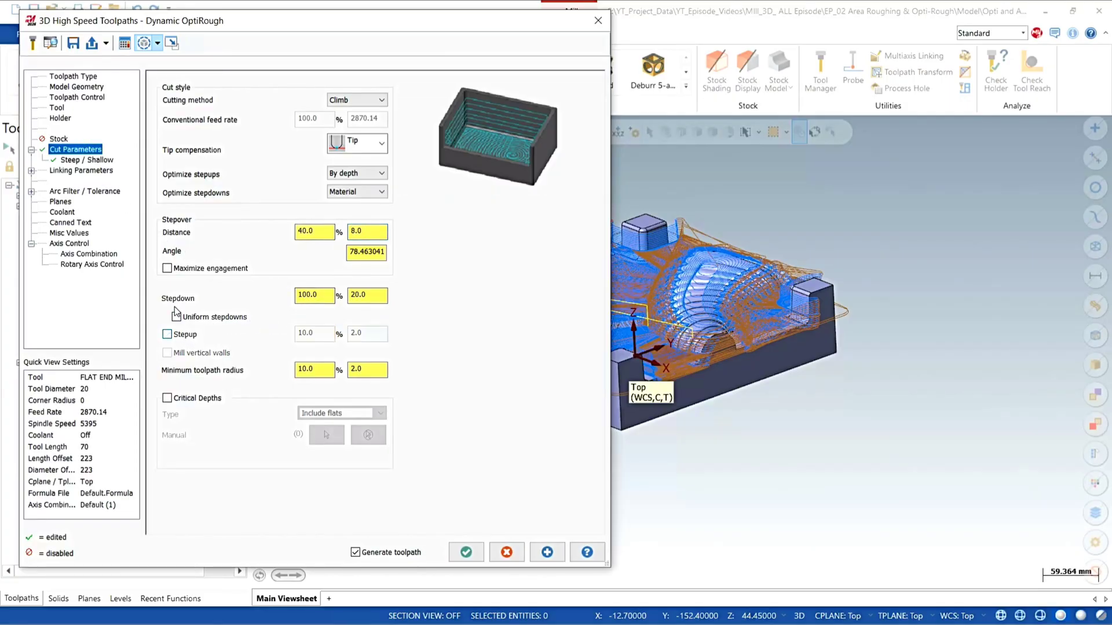
# Step: Raise the clearance plane to about 127.14 mm, choose Minimum Vertical Retract, and regenerate the copied OptiRough toolpath
pyautogui.click(92, 160)
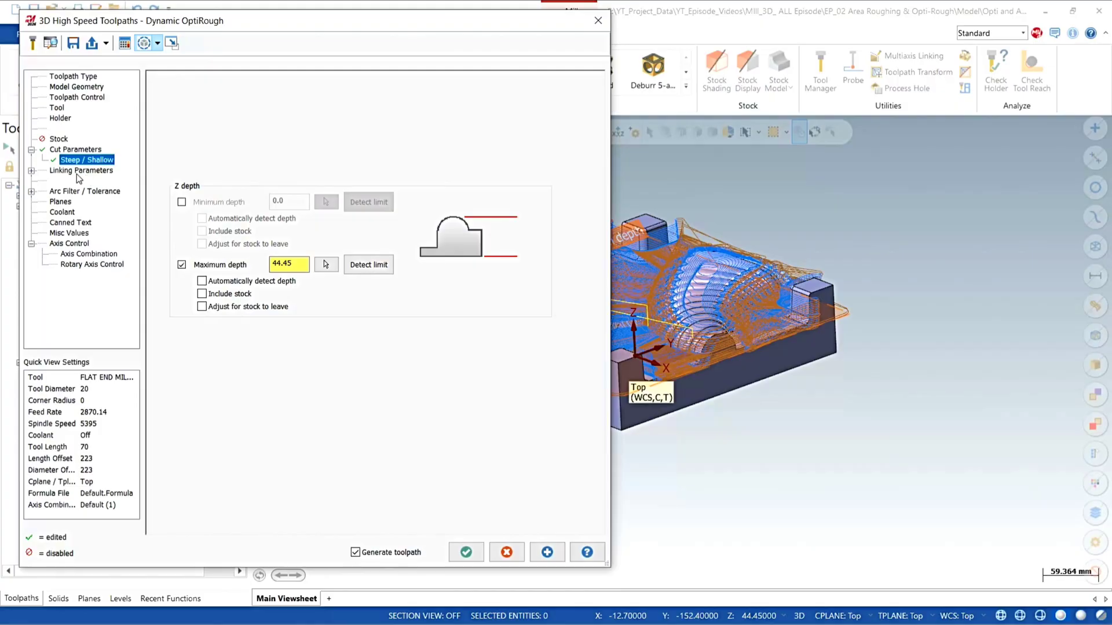
pyautogui.click(78, 172)
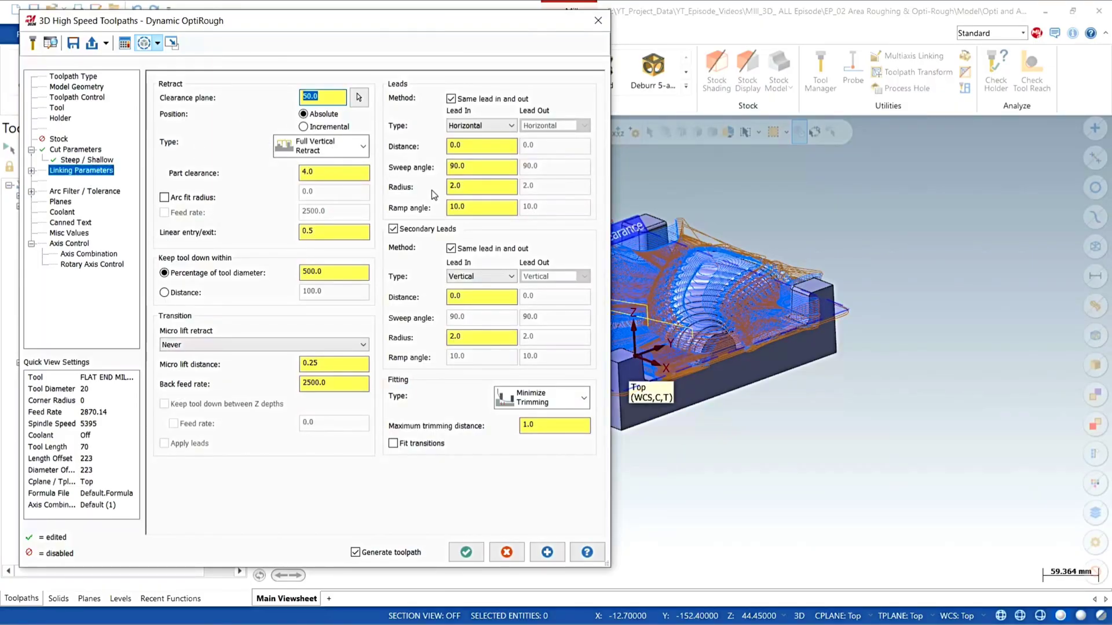
pyautogui.scroll(-3, 803, 277)
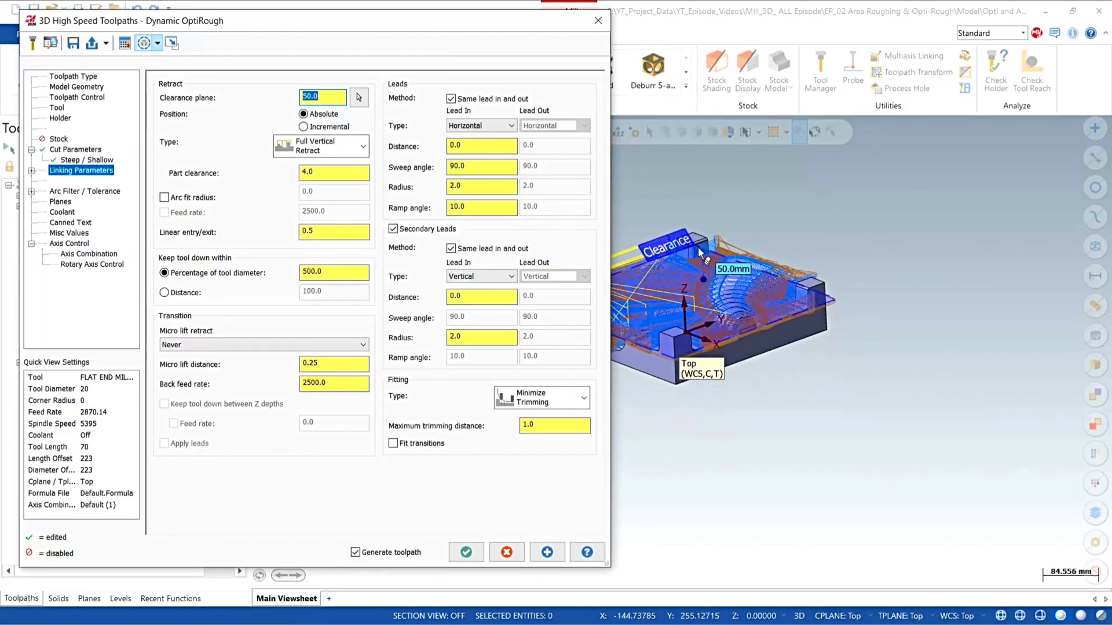
pyautogui.moveTo(702, 254); pyautogui.dragTo(677, 203)
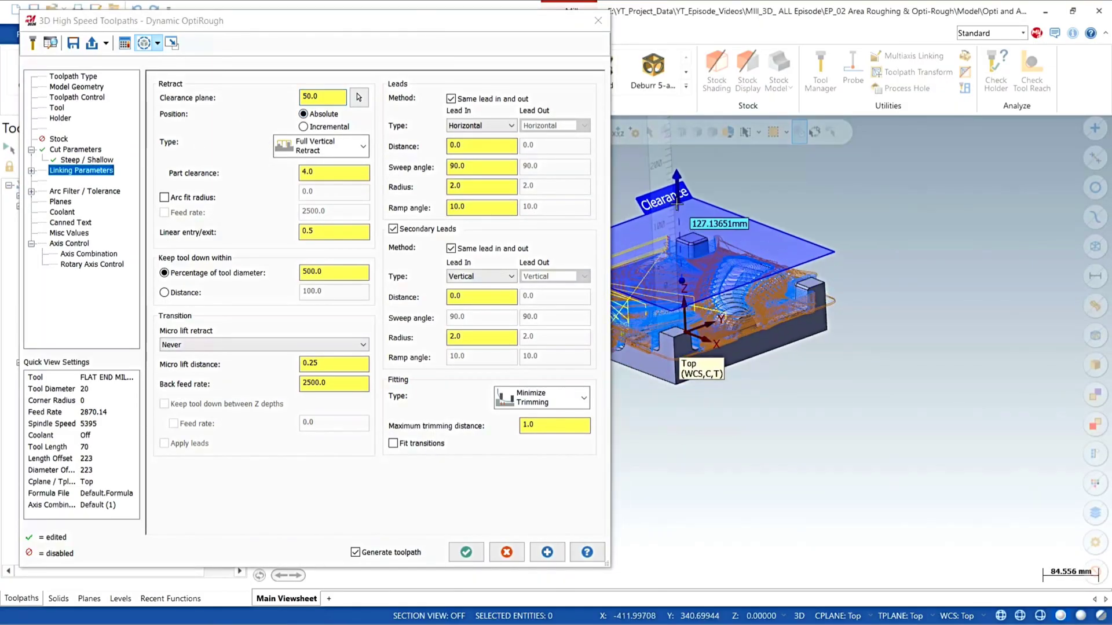
pyautogui.click(362, 150)
pyautogui.click(318, 167)
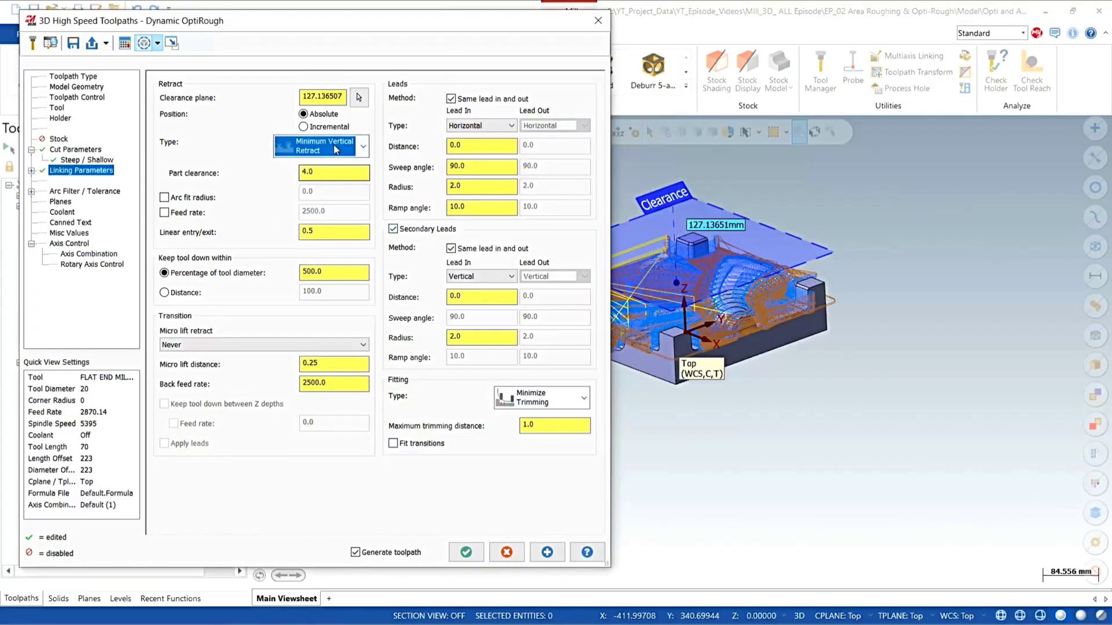
pyautogui.scroll(5, 641, 240)
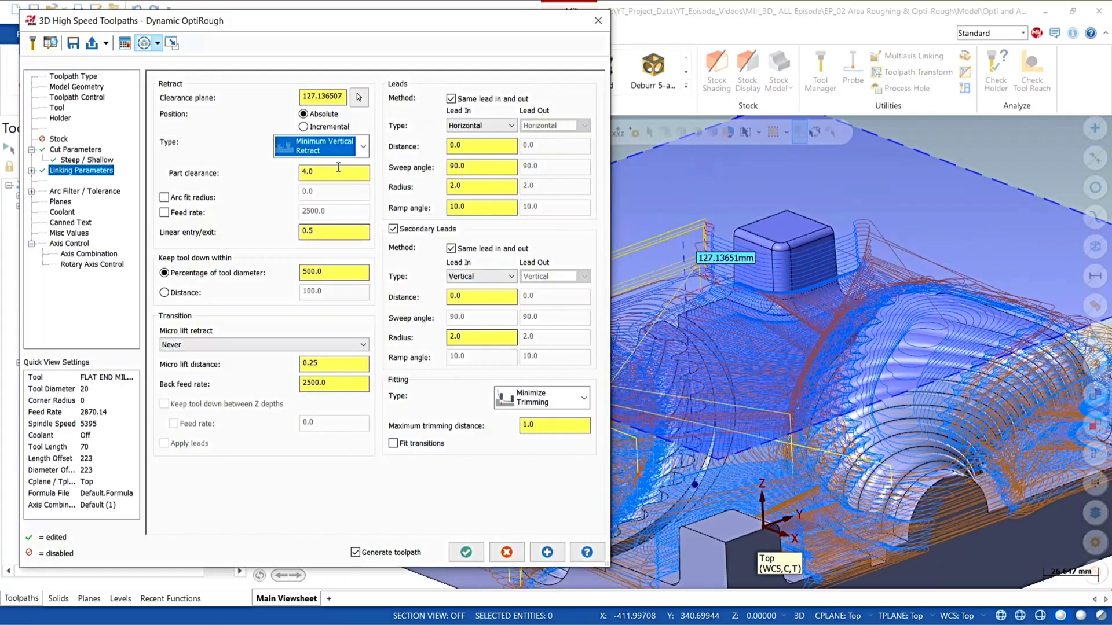
pyautogui.click(466, 552)
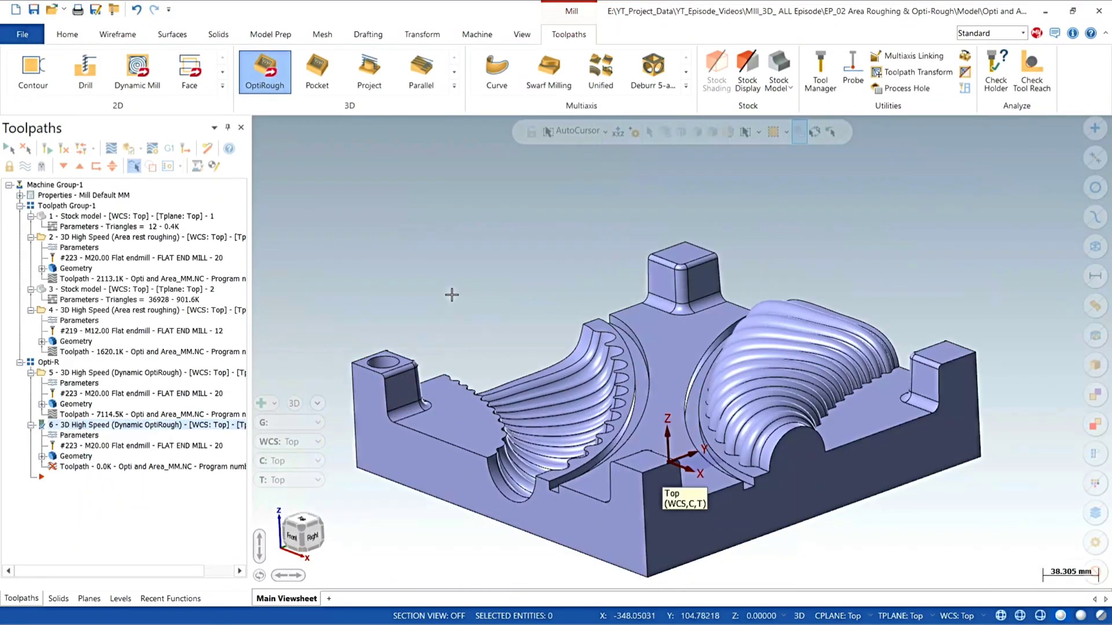
# Step: Examine the regenerated depth-limited OptiRough toolpath from the front and side of the part
pyautogui.scroll(-1, 458, 342)
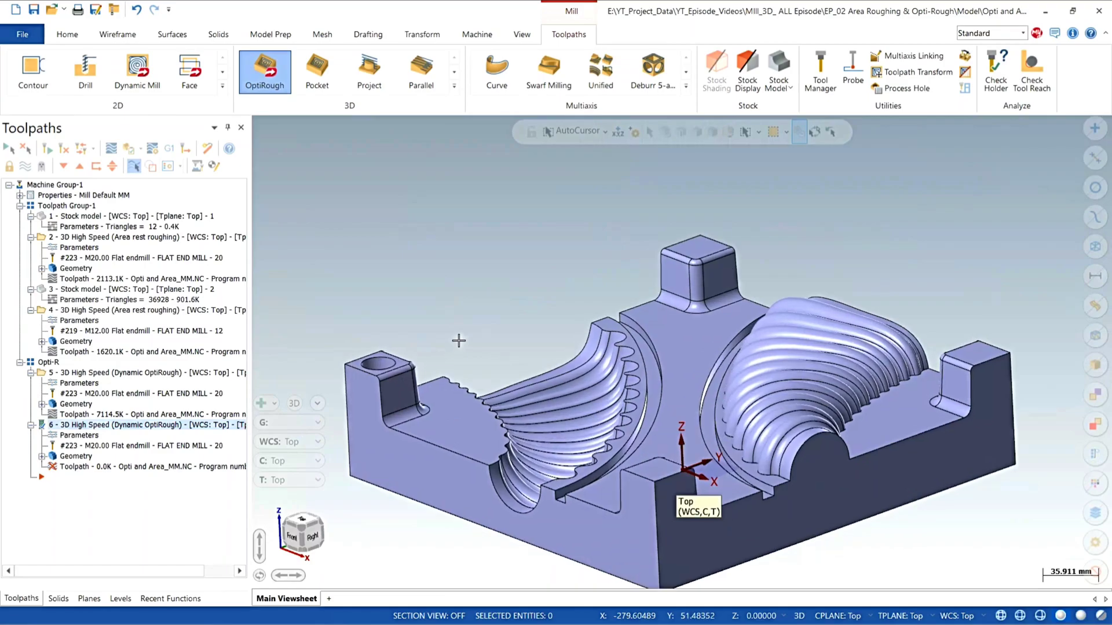
pyautogui.scroll(-1, 499, 303)
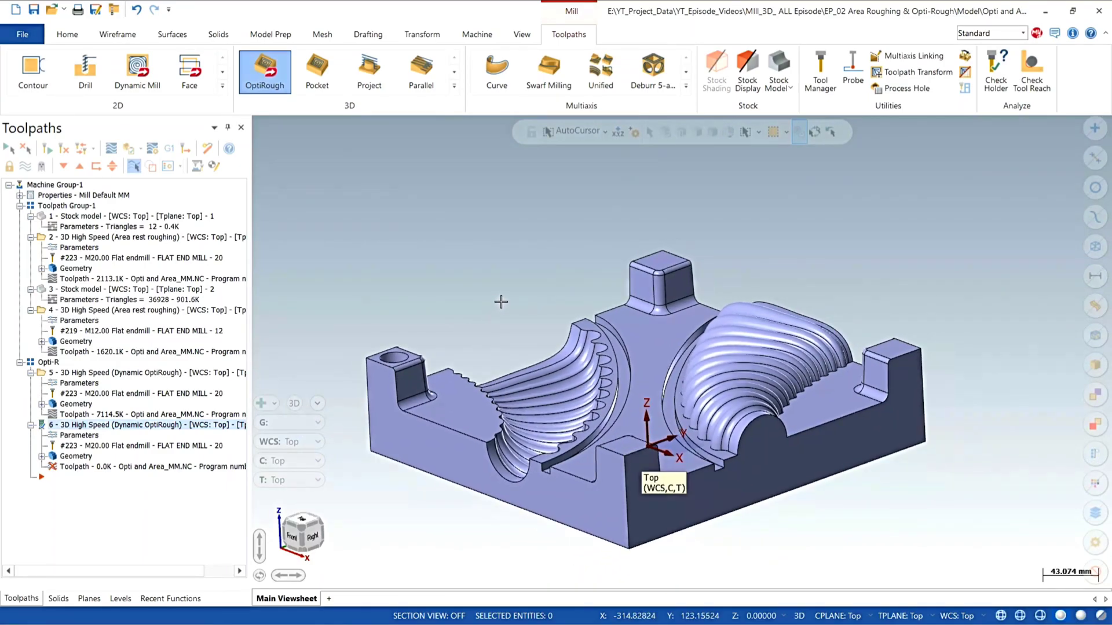
pyautogui.scroll(2, 509, 435)
pyautogui.hotkey('alt', '2')
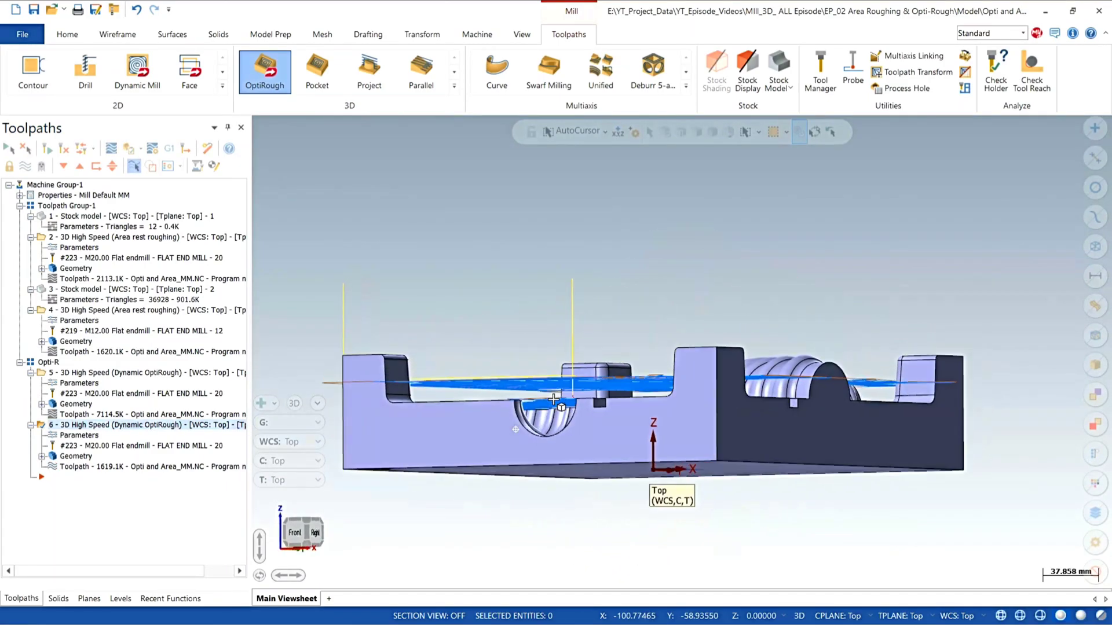
pyautogui.moveTo(538, 401); pyautogui.dragTo(470, 431, button='middle')
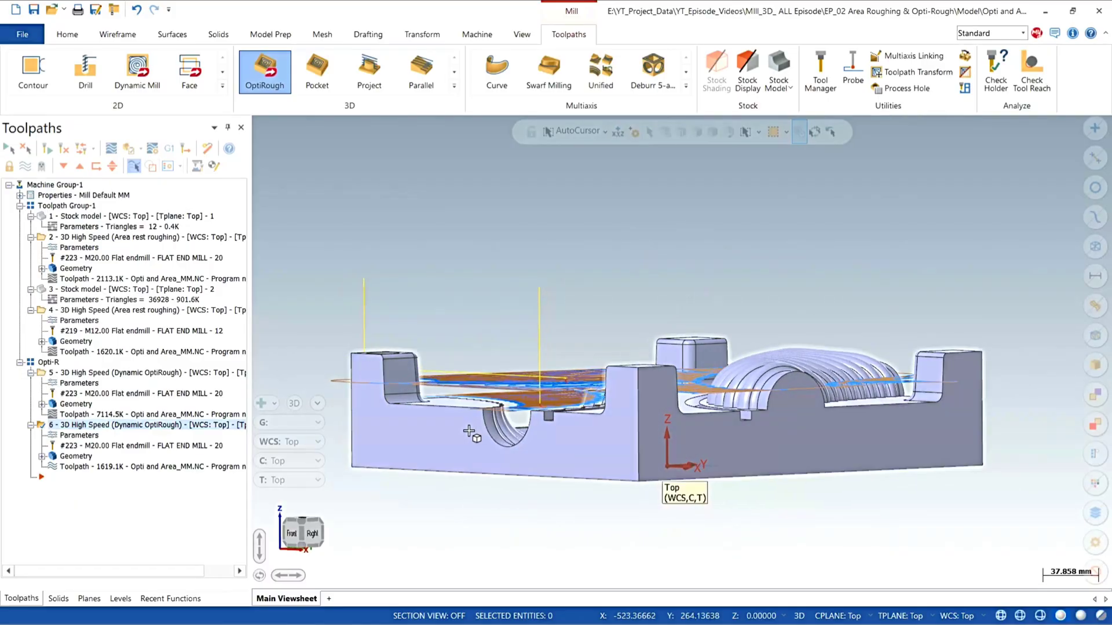
# Step: Inspect the depth-limited OptiRough toolpath in isometric view and review the operation's linking and Steep/Shallow depth settings
pyautogui.hotkey('alt', '7')
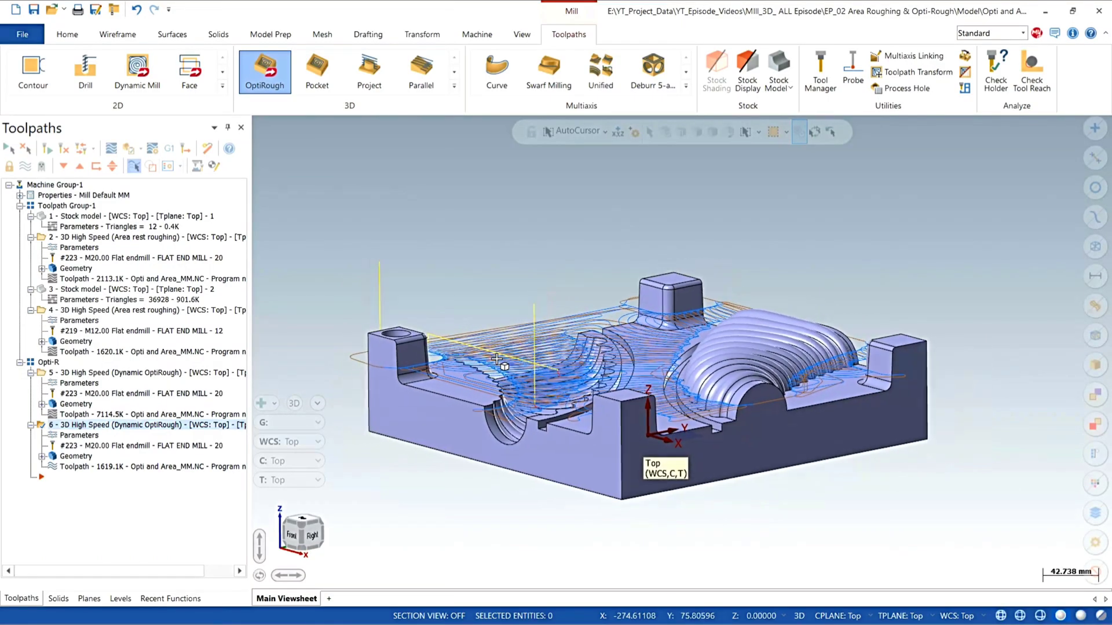
pyautogui.scroll(1, 473, 428)
pyautogui.scroll(-1, 473, 427)
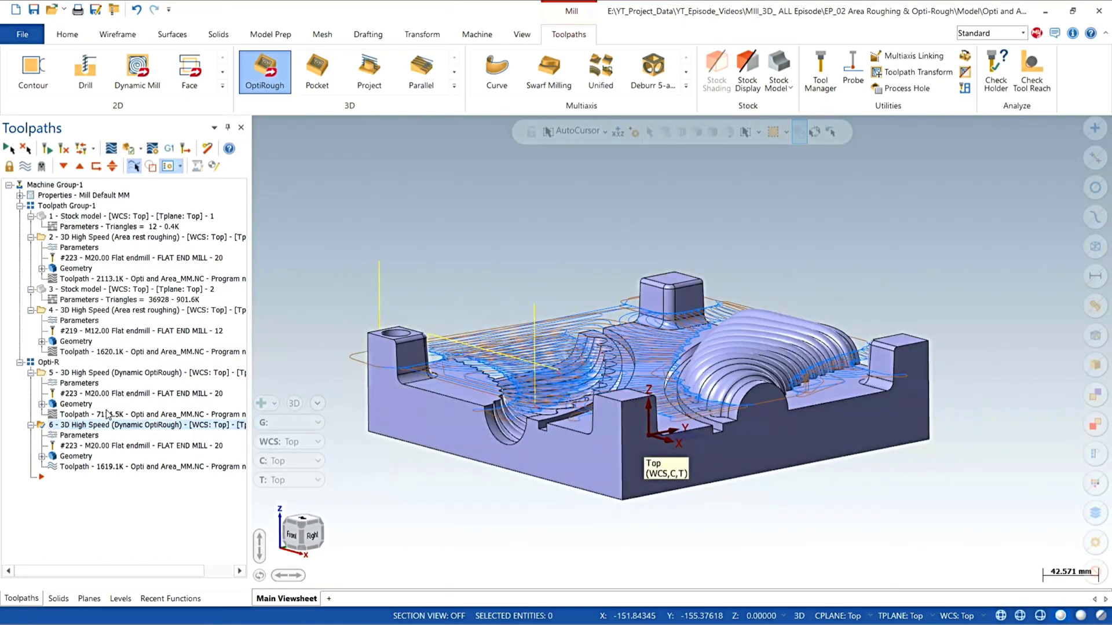
pyautogui.click(81, 442)
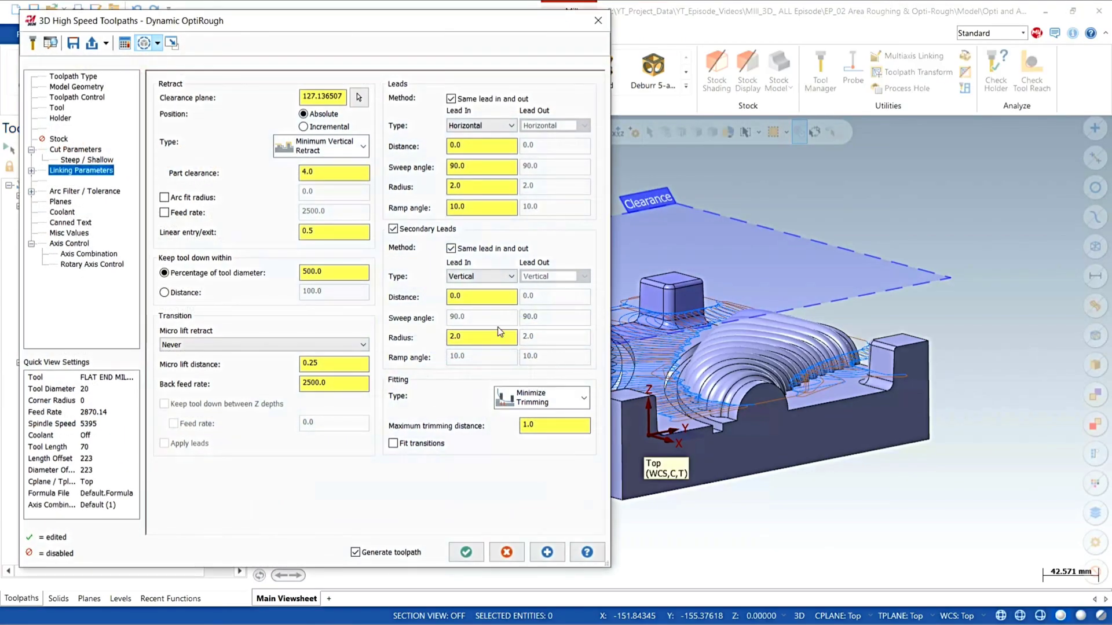
pyautogui.click(93, 161)
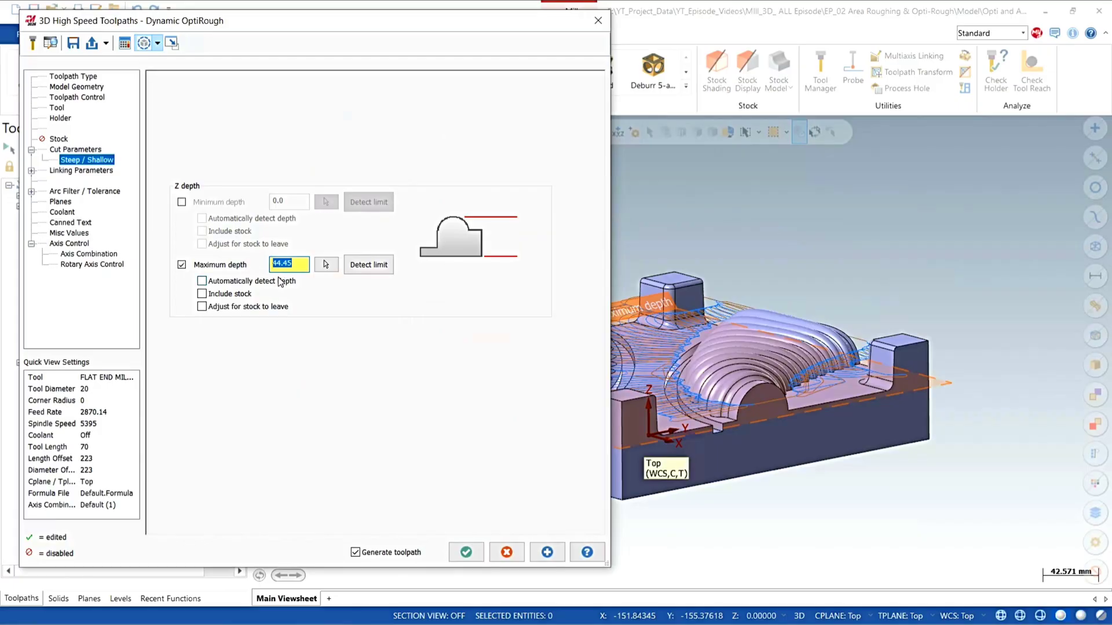
pyautogui.click(507, 553)
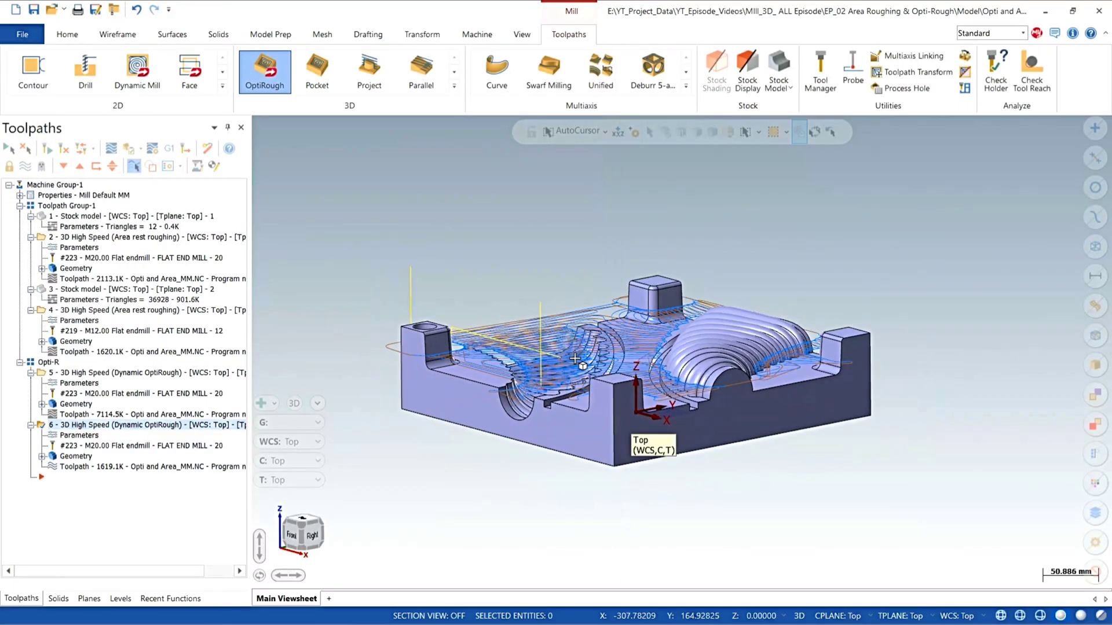
pyautogui.hotkey('alt', '7')
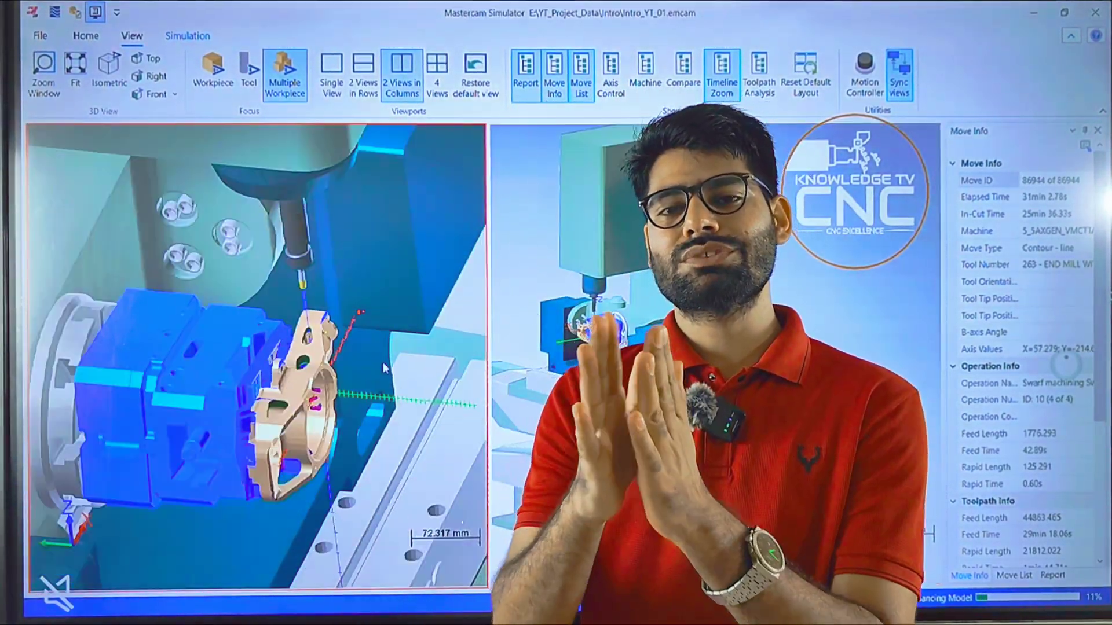
pyautogui.click(346, 67)
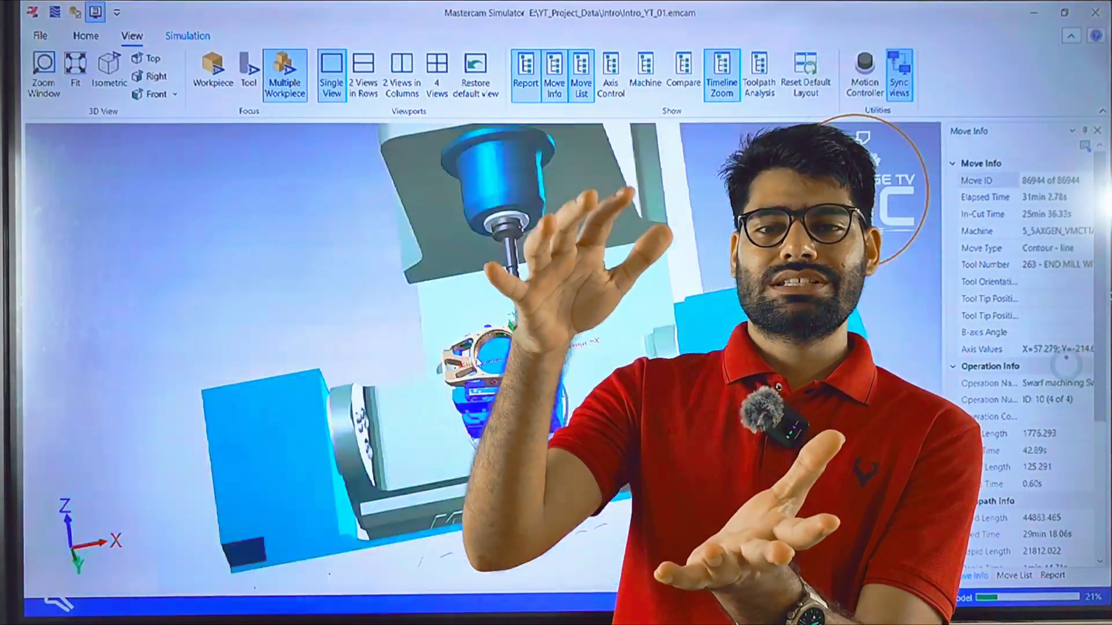
pyautogui.scroll(-5, 498, 395)
pyautogui.moveTo(479, 363); pyautogui.dragTo(417, 370, button='middle')
pyautogui.scroll(8, 503, 392)
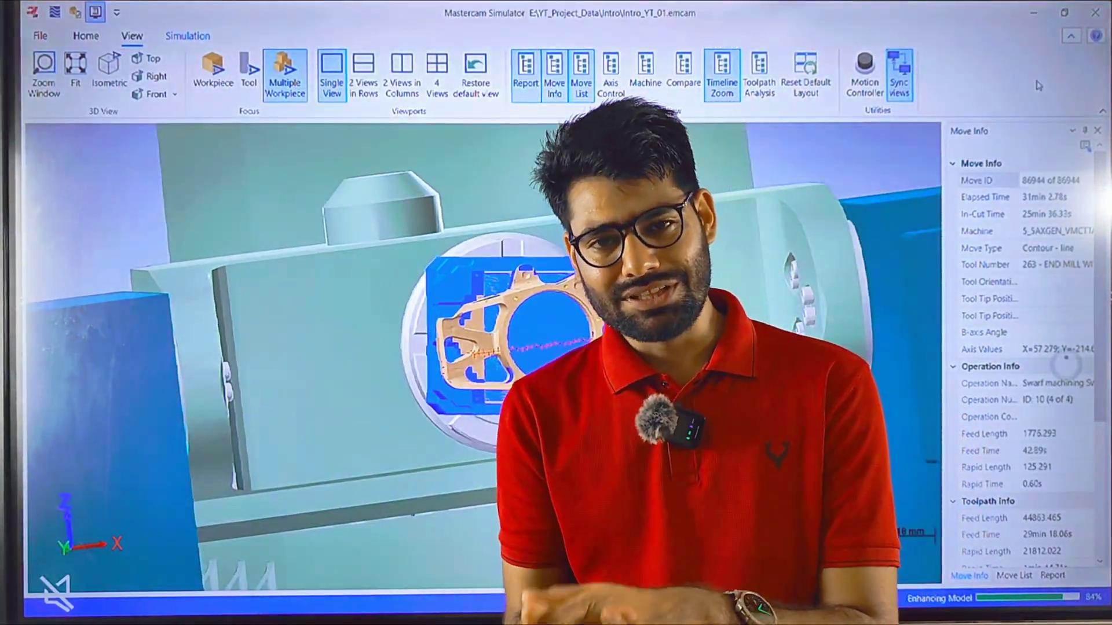